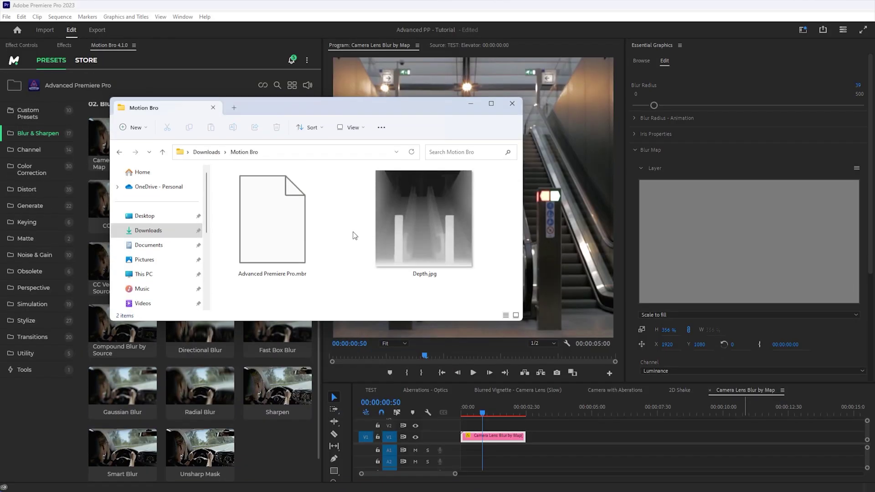
# Use the depth map as the blur map, shift the focus distance, and load it as displacement map.
pyautogui.moveTo(353, 234); pyautogui.dragTo(729, 246)
pyautogui.click(542, 161)
pyautogui.moveTo(729, 205); pyautogui.dragTo(653, 207)
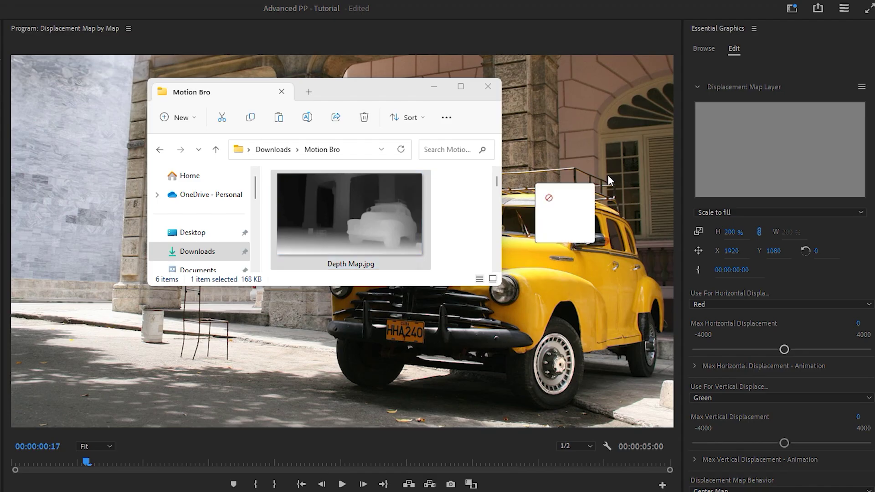
pyautogui.moveTo(608, 174); pyautogui.dragTo(780, 151)
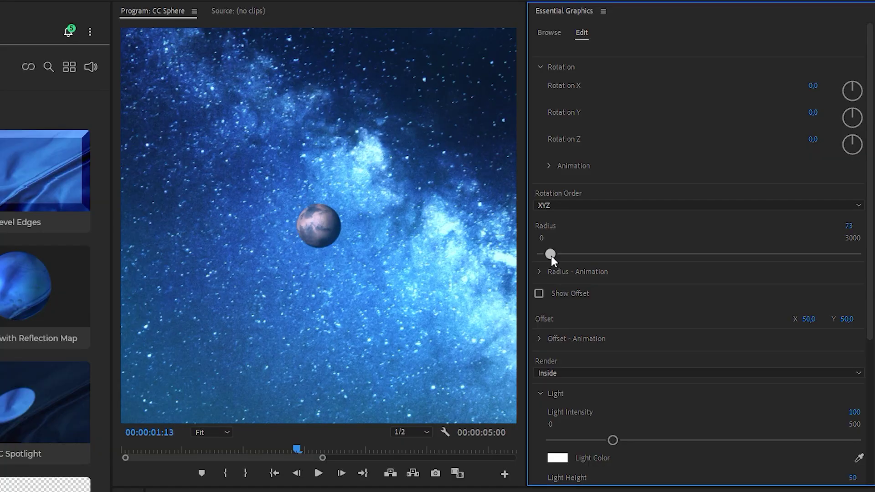
# Enlarge the Mars sphere, spin it to 196.4°, and shrink the lens to size 58.
pyautogui.moveTo(551, 256); pyautogui.dragTo(588, 254)
pyautogui.moveTo(852, 117); pyautogui.dragTo(849, 133)
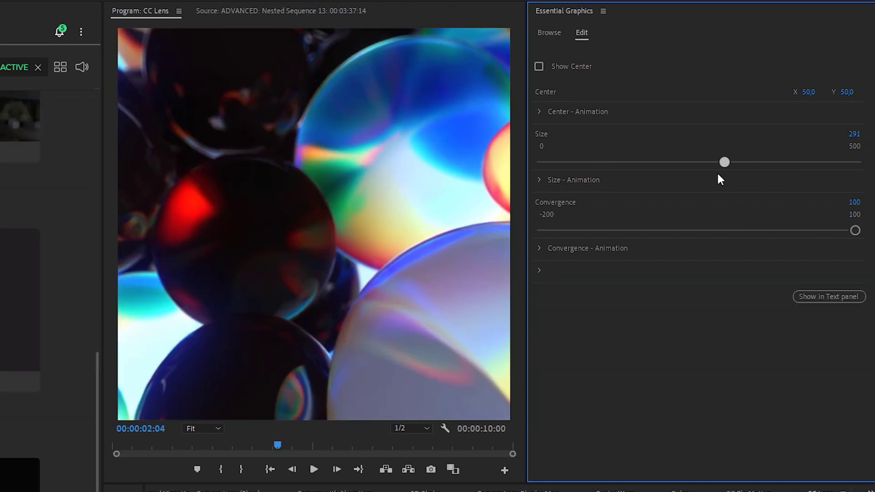
pyautogui.moveTo(724, 162); pyautogui.dragTo(579, 163)
# Raise Bulge Height to 1, widen and stretch the bulge, and complete the wiggle(6,600) expression.
pyautogui.moveTo(706, 299); pyautogui.dragTo(746, 299)
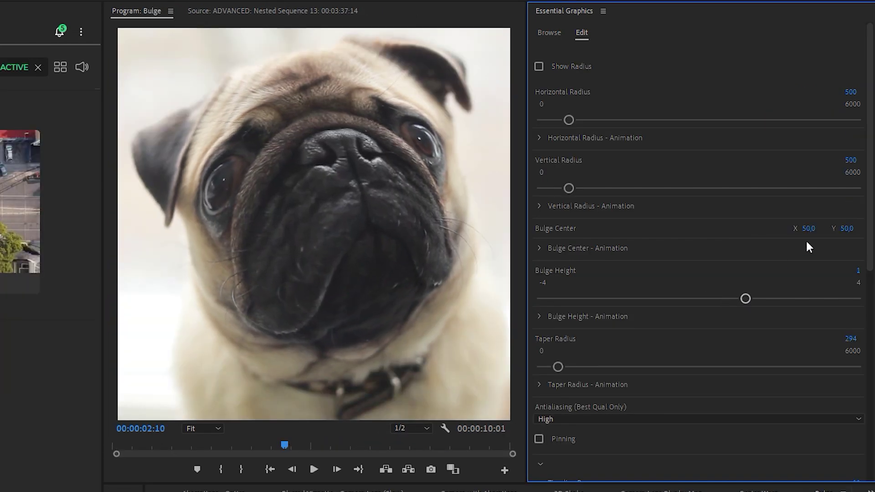
pyautogui.moveTo(569, 120); pyautogui.dragTo(586, 119)
pyautogui.moveTo(569, 189); pyautogui.dragTo(578, 187)
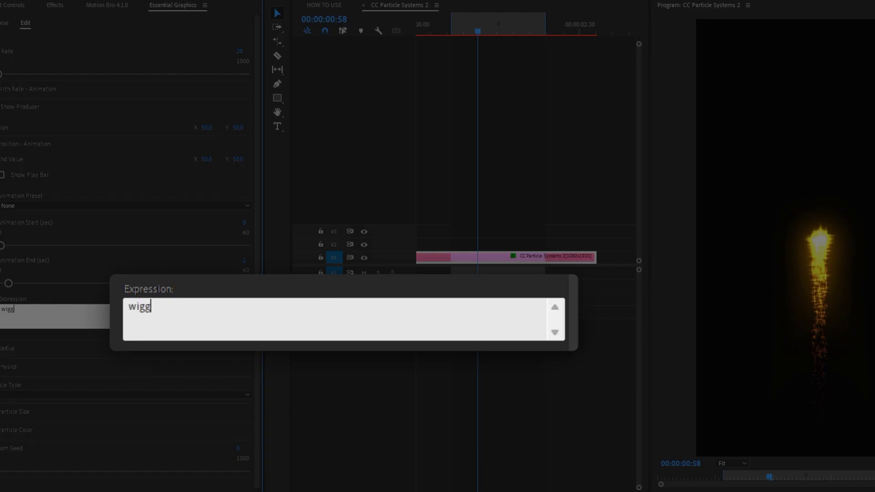
pyautogui.write(')')
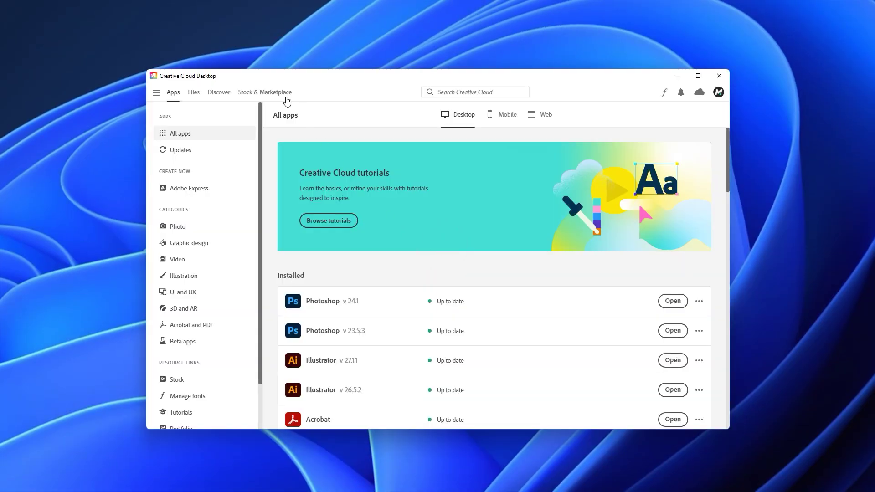
# Go to Stock & Marketplace in Creative Cloud and show the Plugins listing.
pyautogui.click(287, 98)
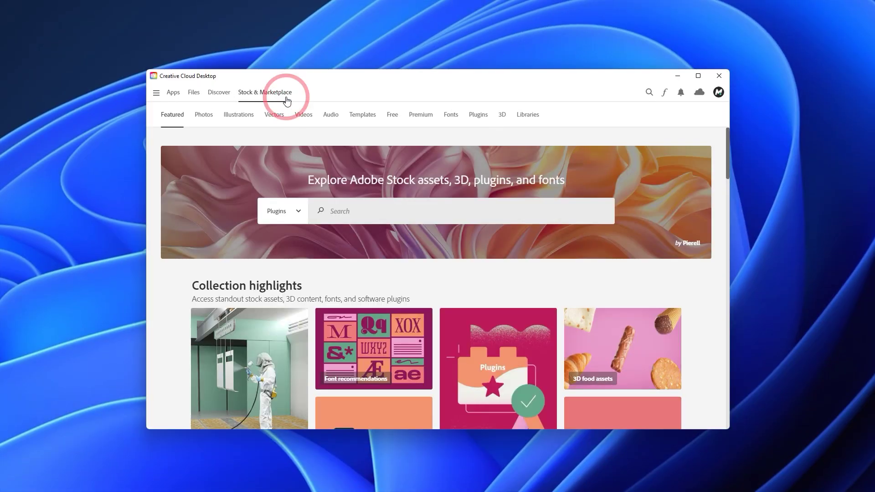
pyautogui.click(483, 117)
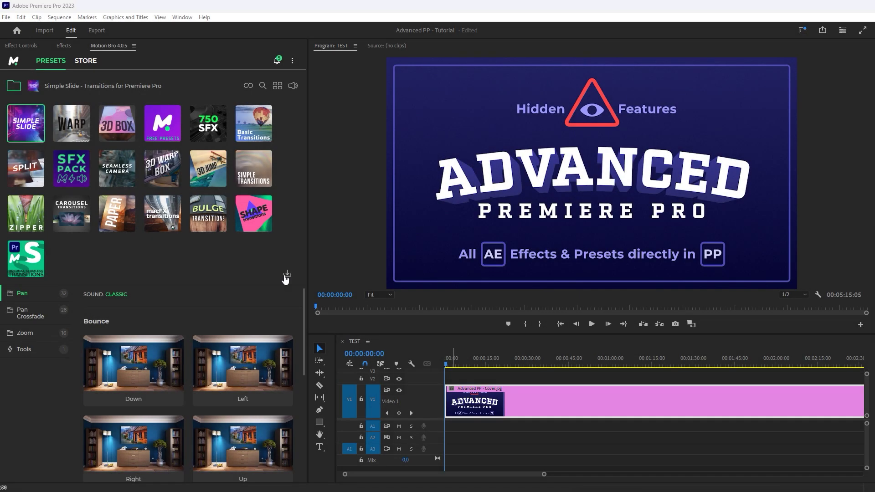
# Install the Advanced Premiere Pro .mbr package from the downloads folder into Motion Bro.
pyautogui.click(284, 278)
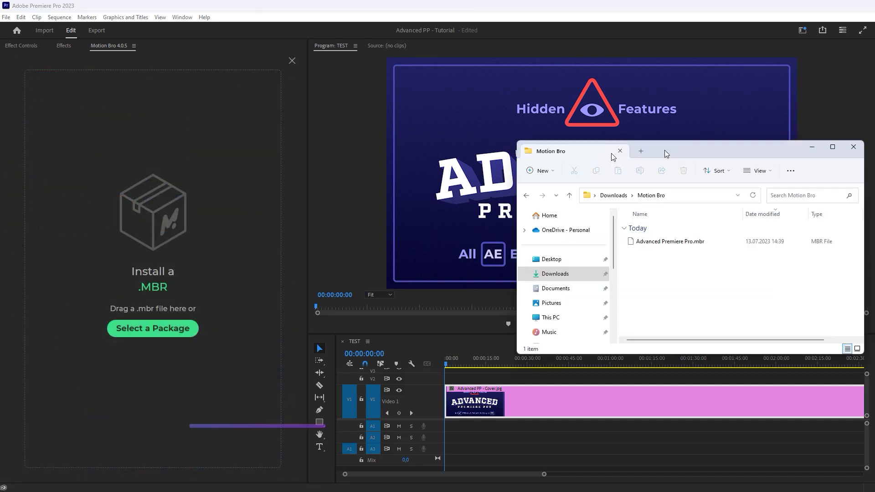
pyautogui.moveTo(664, 153); pyautogui.dragTo(487, 170)
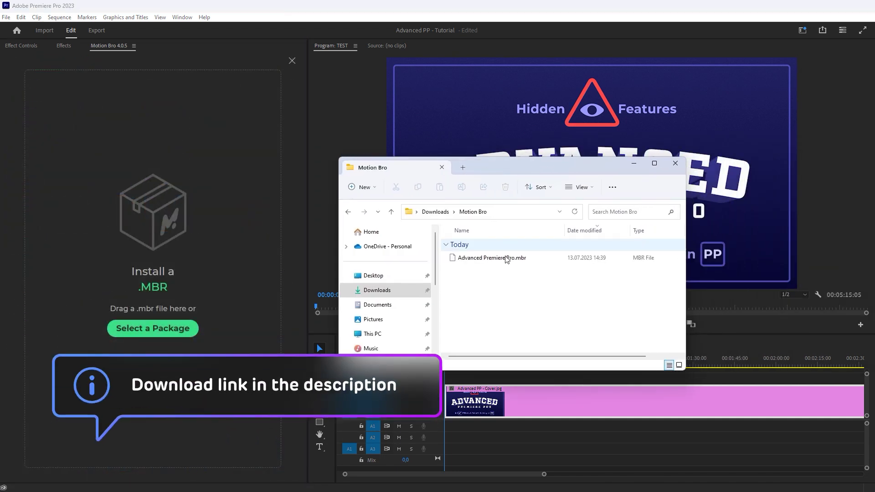
pyautogui.moveTo(192, 260); pyautogui.dragTo(218, 234)
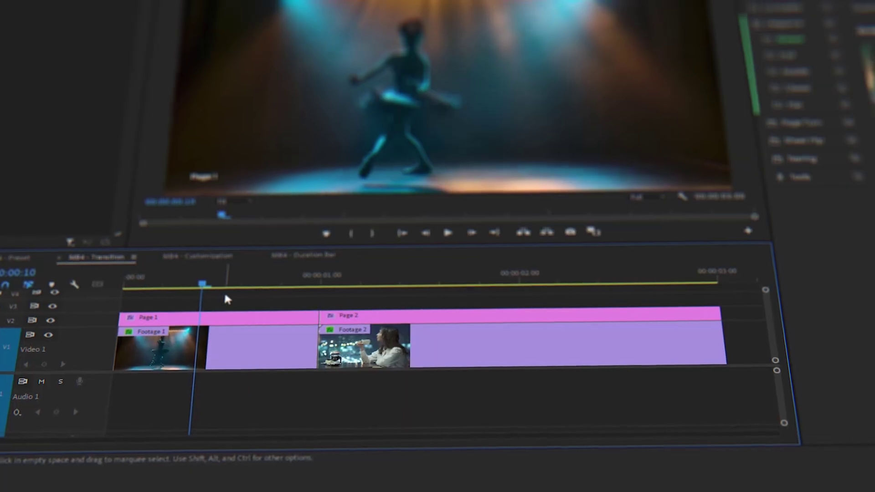
# Apply the page transition to both selected timeline clips and choose a transition sound.
pyautogui.moveTo(226, 294); pyautogui.dragTo(459, 352)
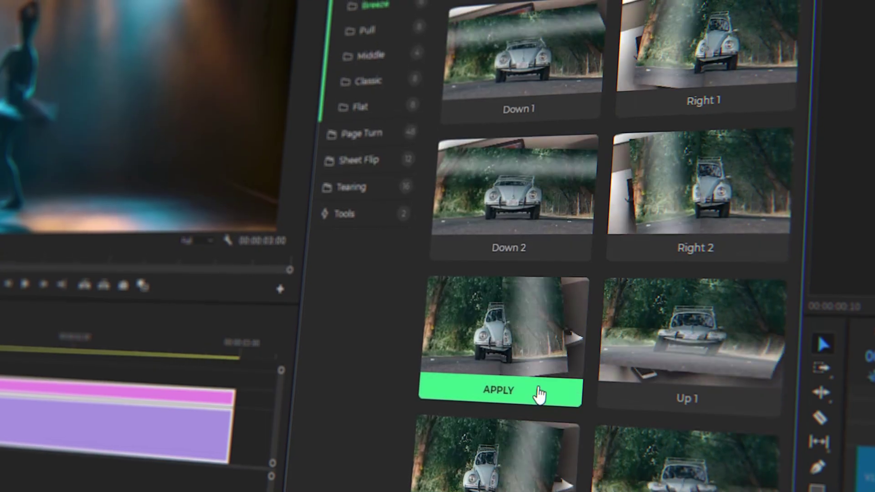
pyautogui.click(539, 395)
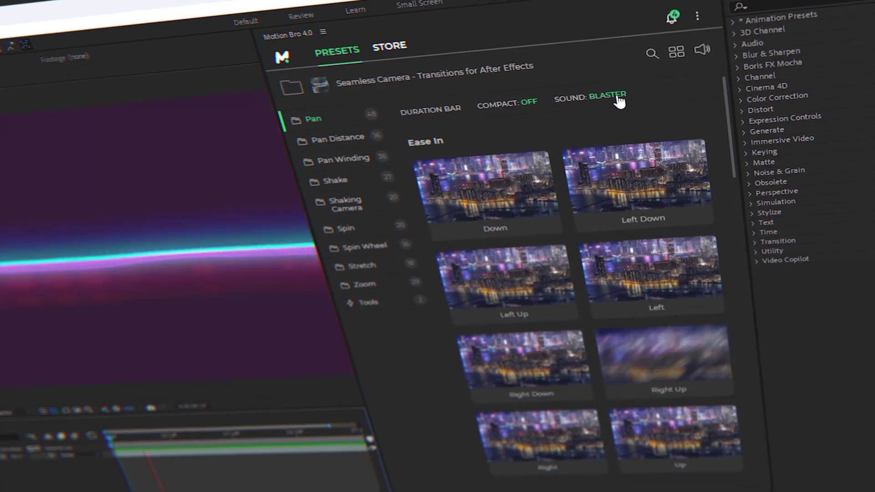
pyautogui.click(624, 97)
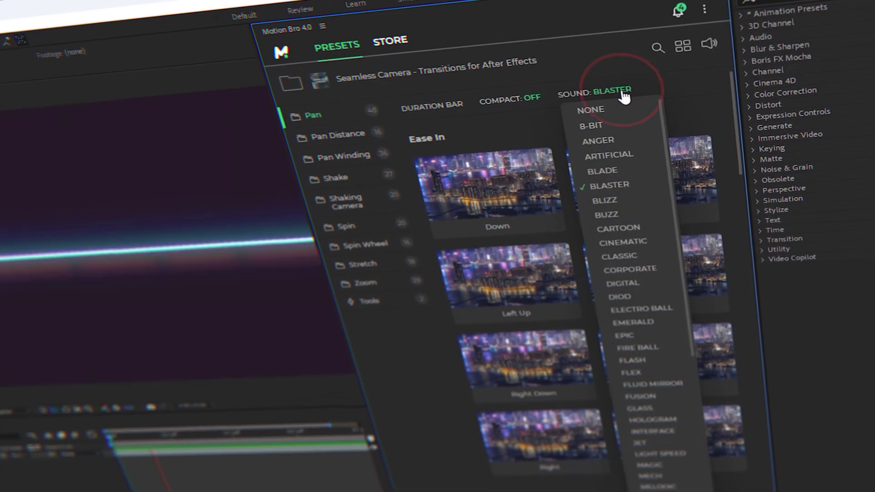
pyautogui.scroll(-5, 652, 160)
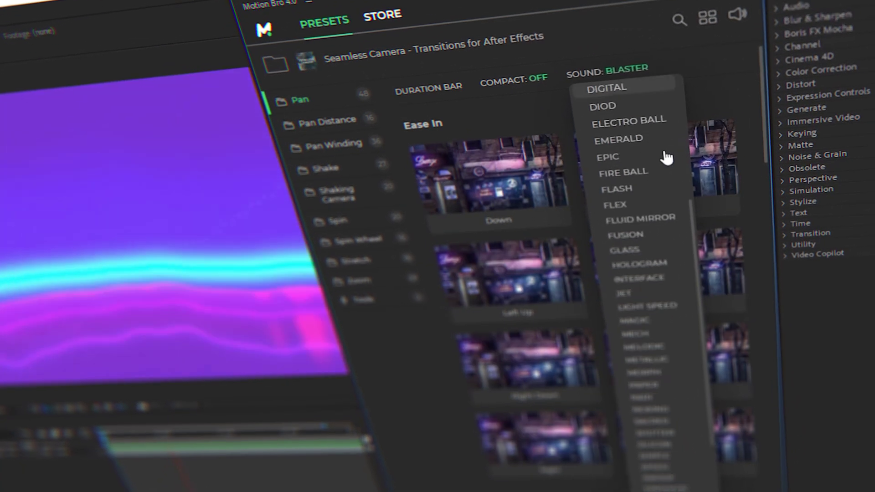
pyautogui.scroll(-5, 667, 157)
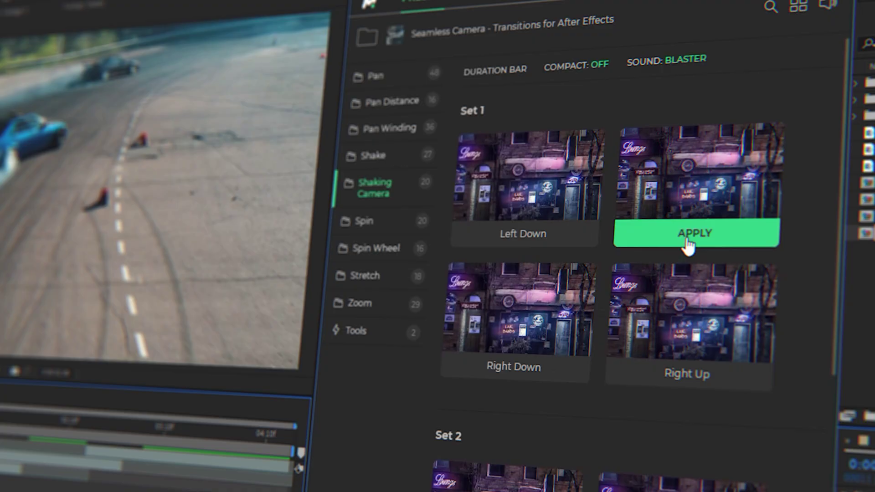
# Apply the Shaking Camera transition and browse the store's transition packs.
pyautogui.click(687, 242)
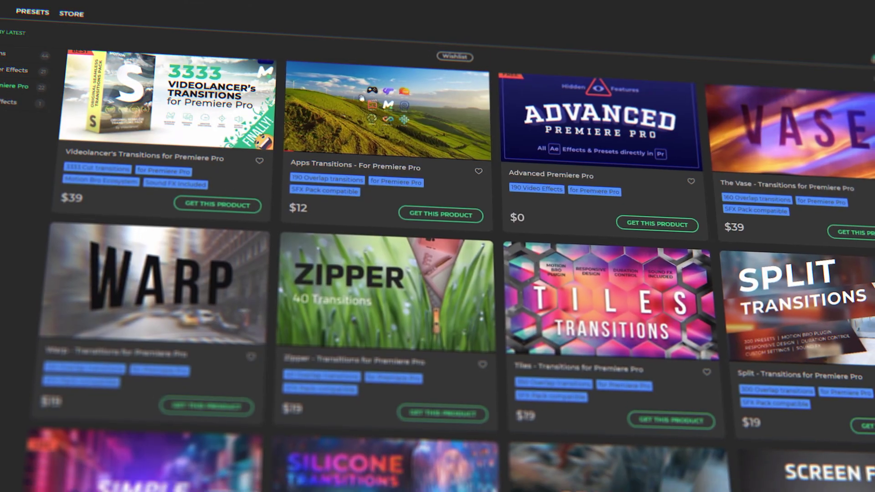
pyautogui.scroll(-3, 438, 273)
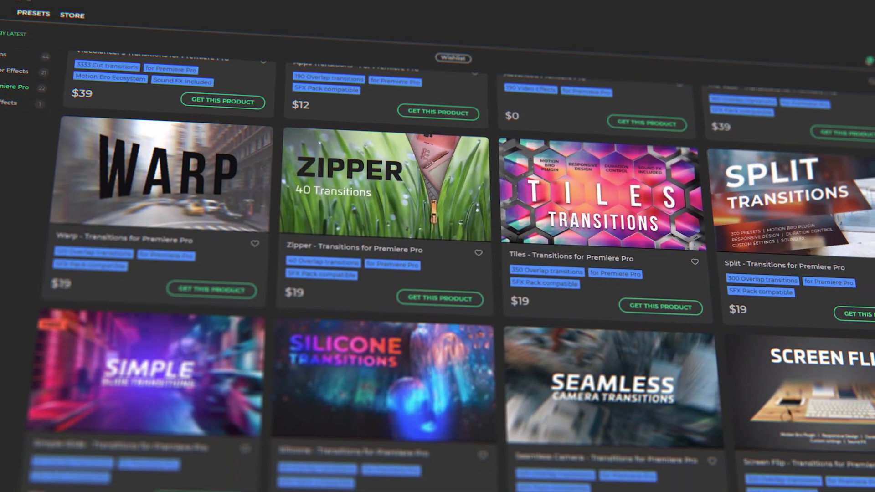
pyautogui.scroll(-5, 438, 273)
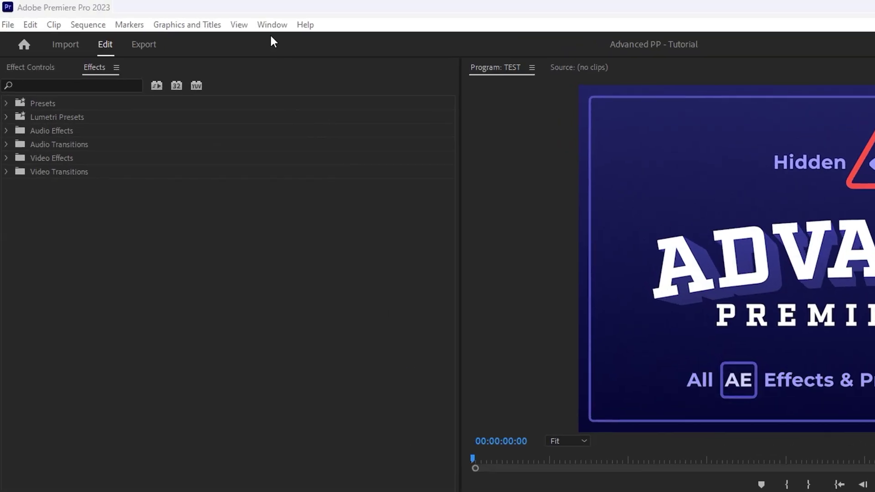
# Open Motion Bro via Window > Extensions and select the Advanced Premiere Pro pack.
pyautogui.click(182, 16)
pyautogui.click(523, 78)
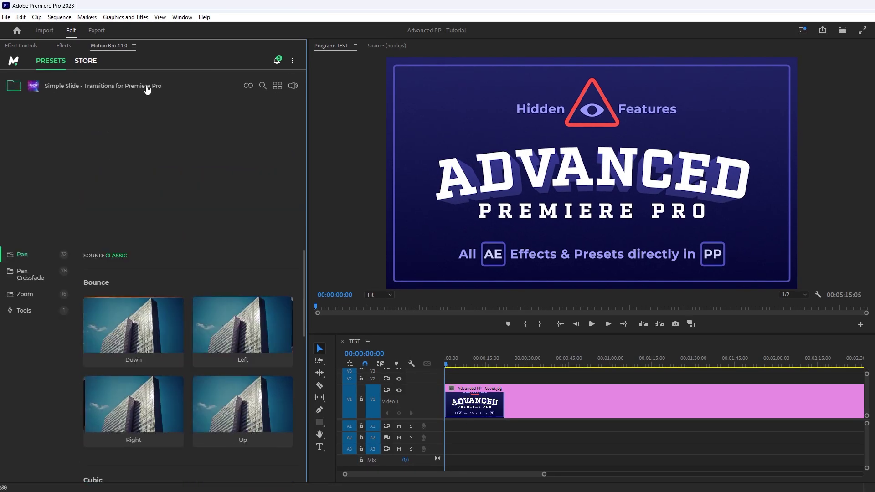
pyautogui.click(146, 87)
pyautogui.click(61, 216)
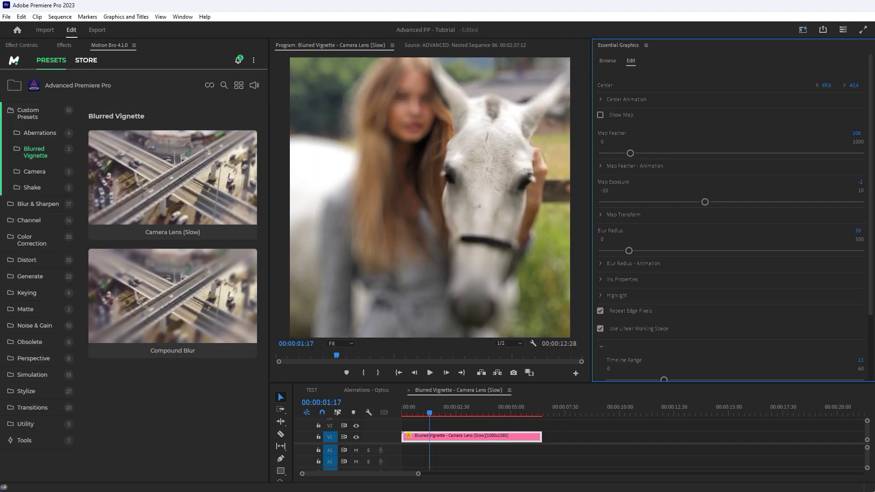
# Set vignette blur to 137, move its sharp area left, and zoom the aberration camera to 106.
pyautogui.moveTo(634, 252); pyautogui.dragTo(673, 242)
pyautogui.click(600, 215)
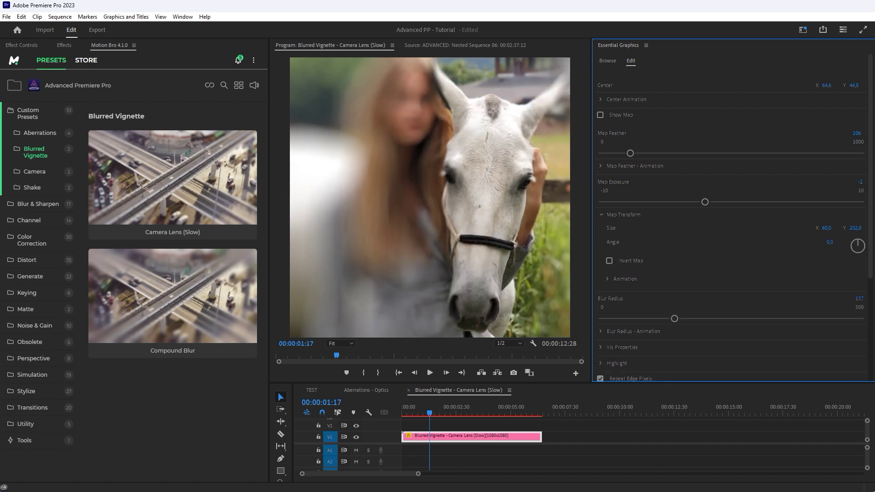
pyautogui.moveTo(827, 85); pyautogui.dragTo(823, 86)
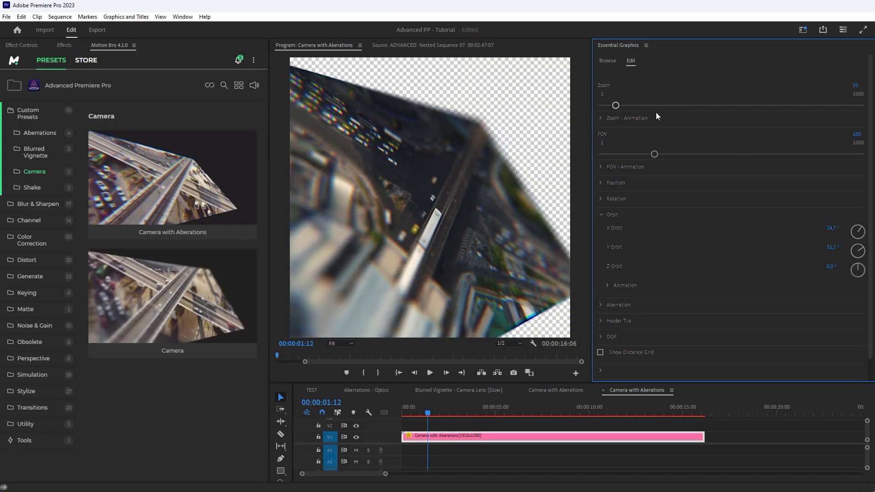
pyautogui.moveTo(616, 105); pyautogui.dragTo(630, 105)
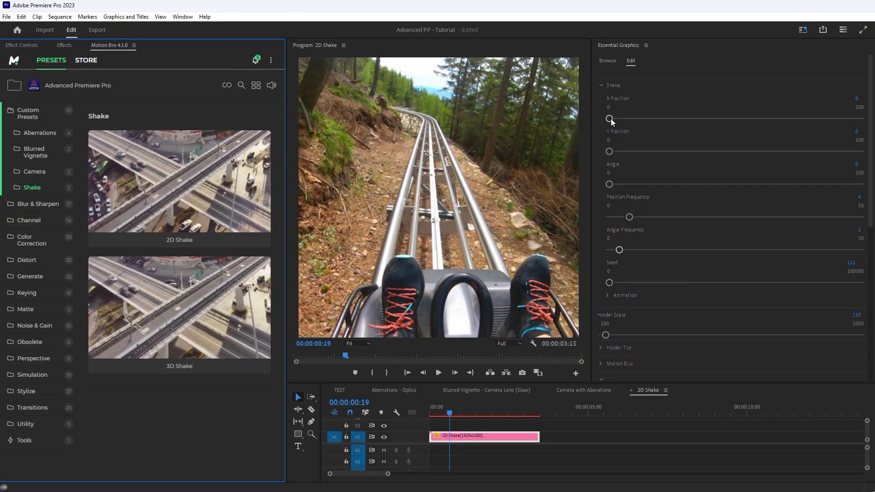
# Add X and Y position shake and angle shake of 7 to the rollercoaster clip, then play it.
pyautogui.moveTo(610, 119); pyautogui.dragTo(653, 119)
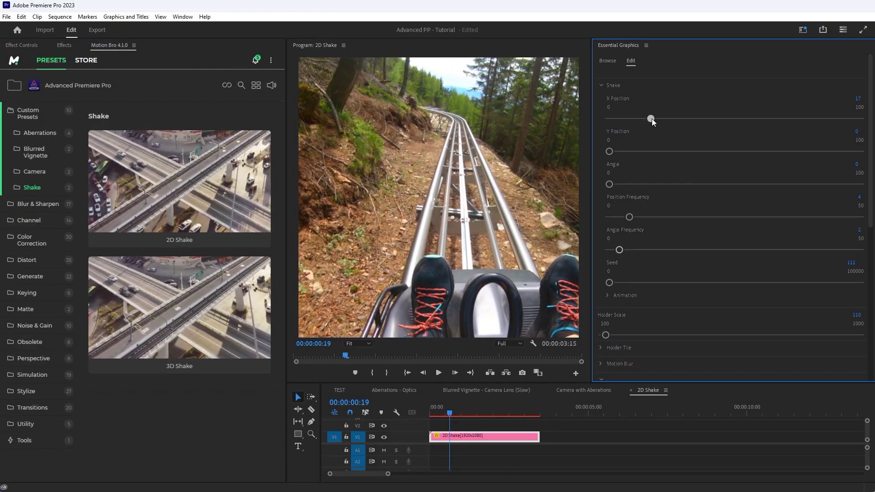
pyautogui.moveTo(609, 152); pyautogui.dragTo(625, 151)
pyautogui.moveTo(609, 184); pyautogui.dragTo(627, 185)
pyautogui.click(599, 430)
pyautogui.press('space')
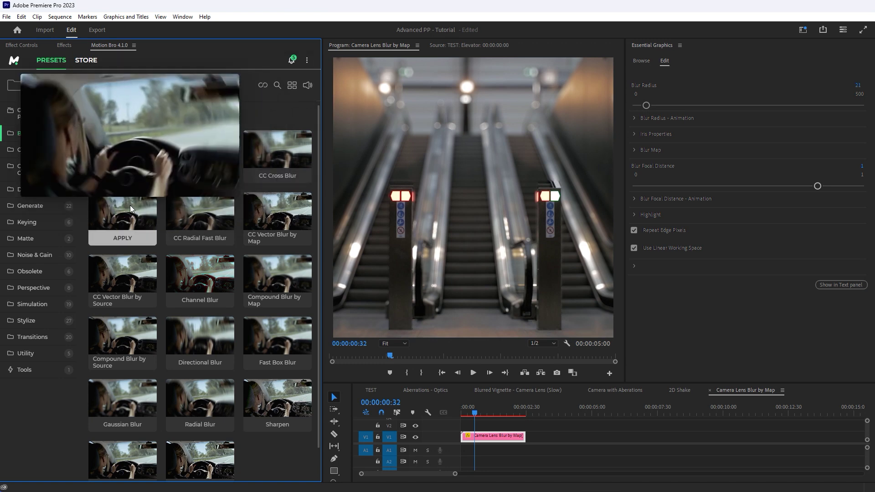
# Apply Camera Lens Blur by Map from Motion Bro's Blur & Sharpen category to the escalator clip.
pyautogui.moveTo(198, 213)
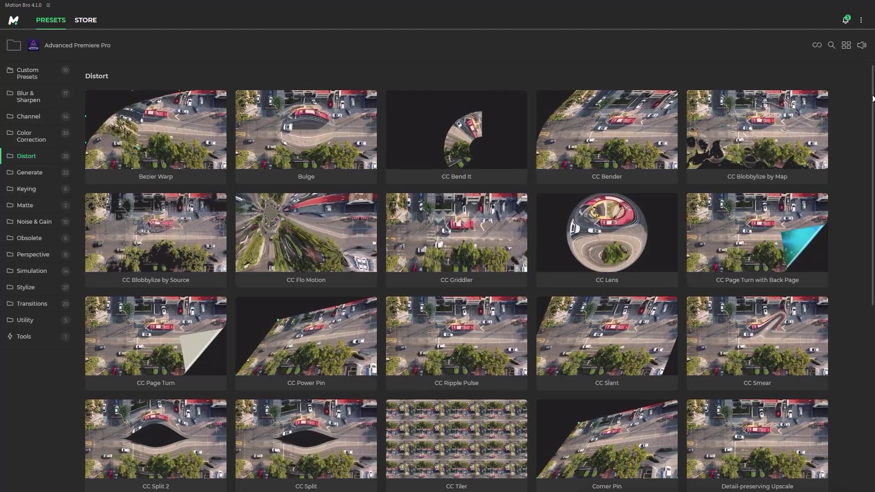
# Increase the pug's bulge height and widen its horizontal and vertical radii.
pyautogui.moveTo(873, 98); pyautogui.dragTo(873, 292)
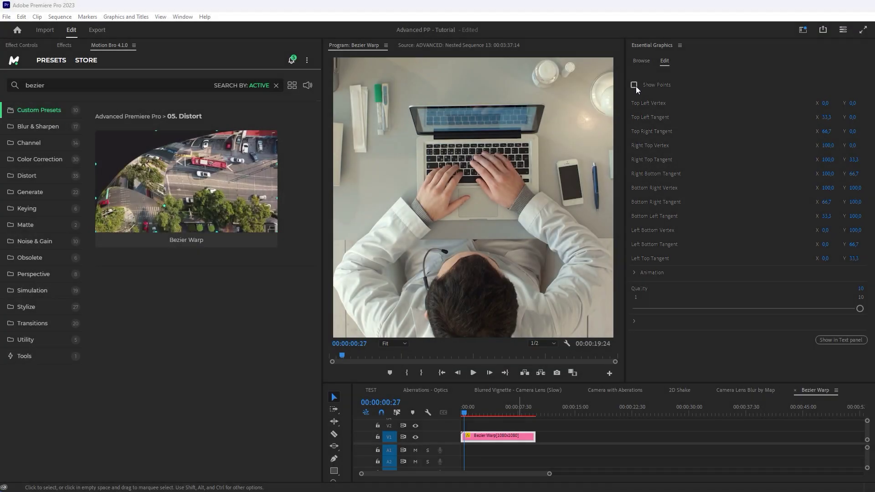
pyautogui.click(634, 84)
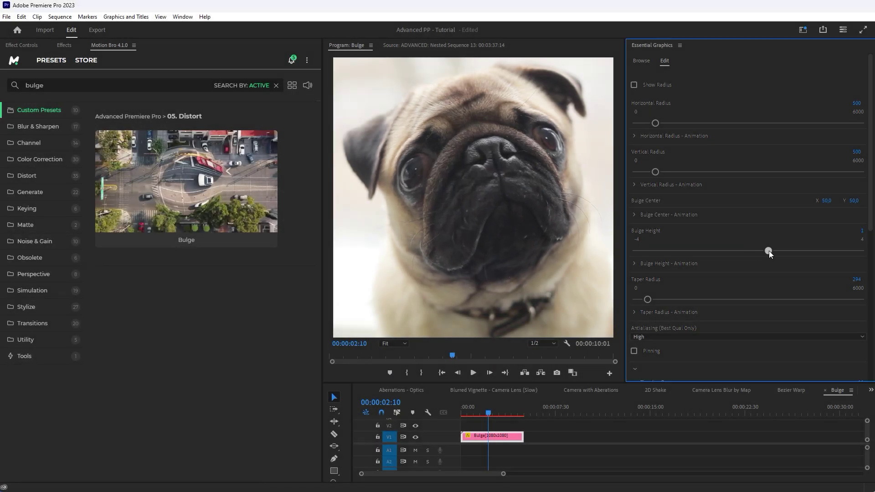
pyautogui.moveTo(771, 251); pyautogui.dragTo(780, 250)
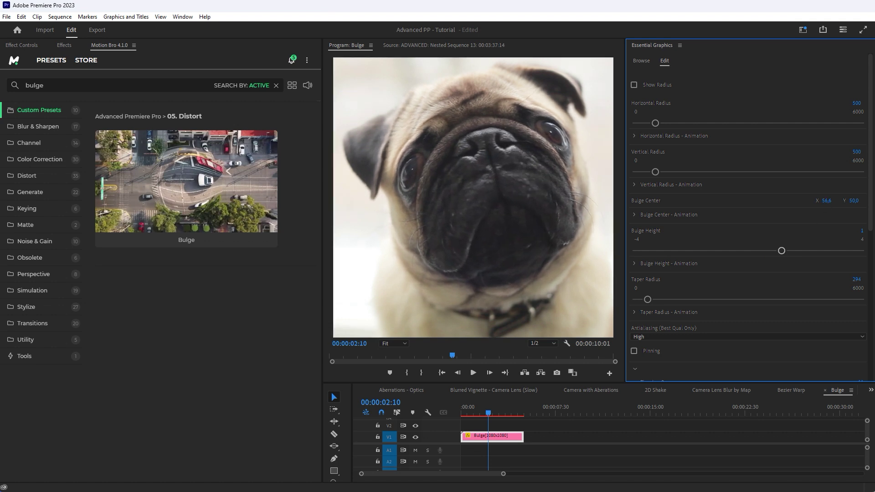
pyautogui.moveTo(655, 123); pyautogui.dragTo(668, 123)
pyautogui.moveTo(656, 172); pyautogui.dragTo(661, 172)
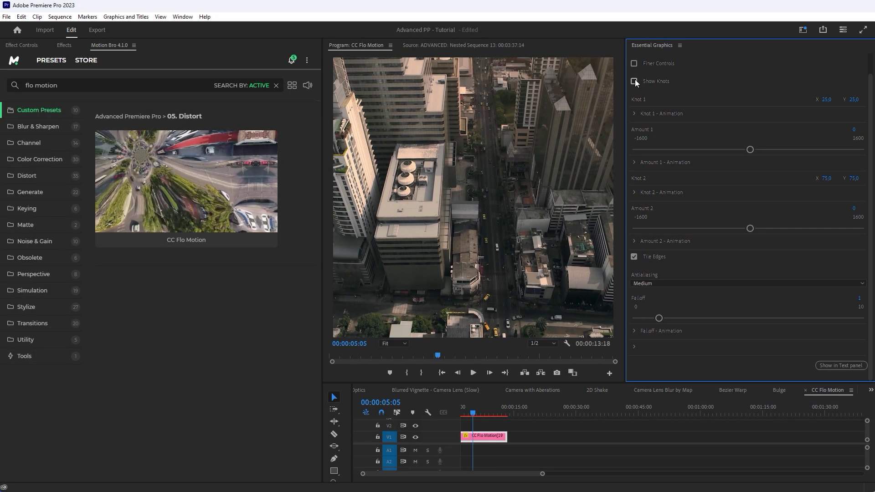
# Set the CC Flo Motion knot amounts to 170 and -516 and move the knots apart.
pyautogui.click(635, 81)
pyautogui.moveTo(750, 150); pyautogui.dragTo(759, 149)
pyautogui.moveTo(751, 228); pyautogui.dragTo(712, 230)
pyautogui.moveTo(826, 99); pyautogui.dragTo(859, 100)
pyautogui.moveTo(830, 181); pyautogui.dragTo(809, 181)
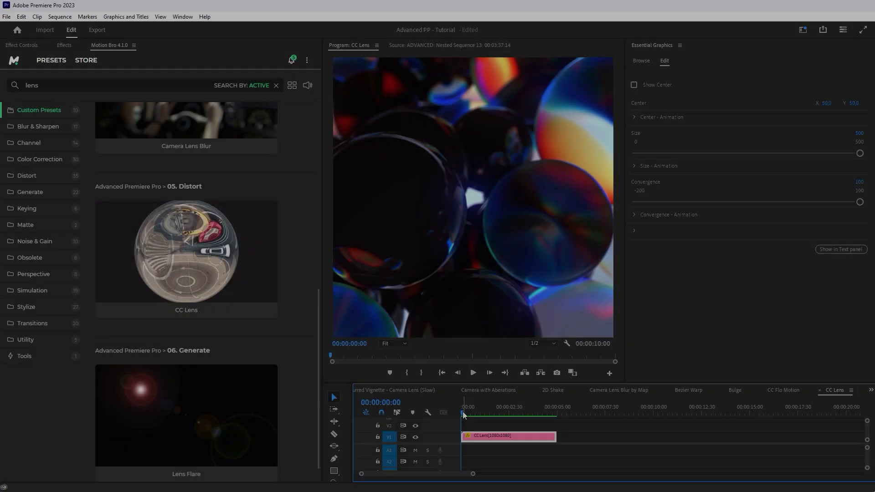
# Shrink the CC Lens sphere to 58, preview it, and swing the page fold toward the top right.
pyautogui.moveTo(464, 412); pyautogui.dragTo(501, 412)
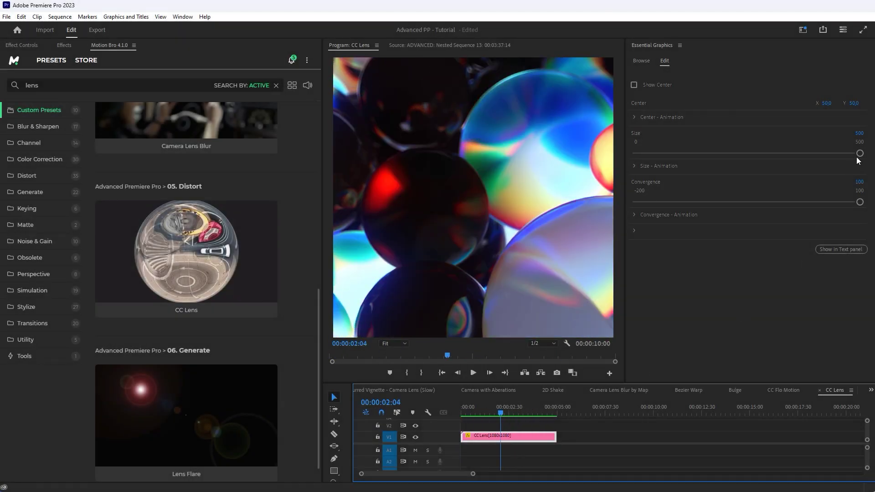
pyautogui.moveTo(803, 160); pyautogui.dragTo(653, 168)
pyautogui.click(509, 445)
pyautogui.press('space')
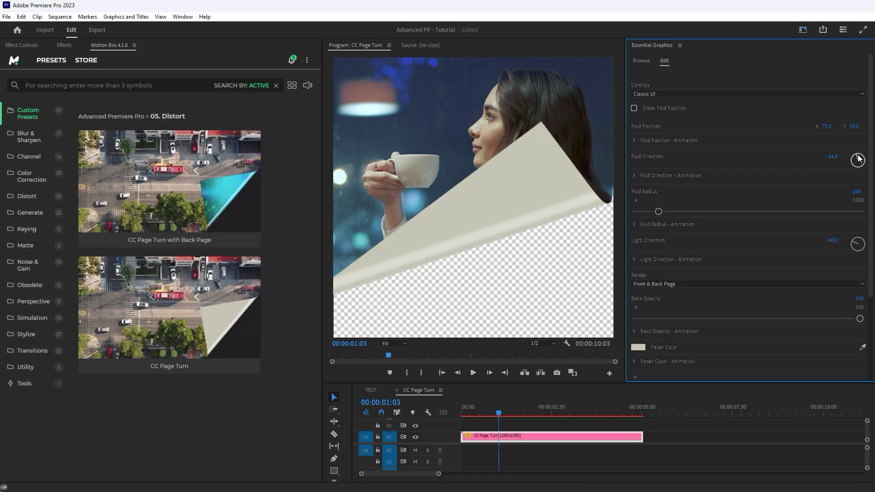
pyautogui.moveTo(859, 159)
pyautogui.mouseDown()
pyautogui.moveTo(860, 170)
pyautogui.moveTo(850, 162)
pyautogui.mouseUp()
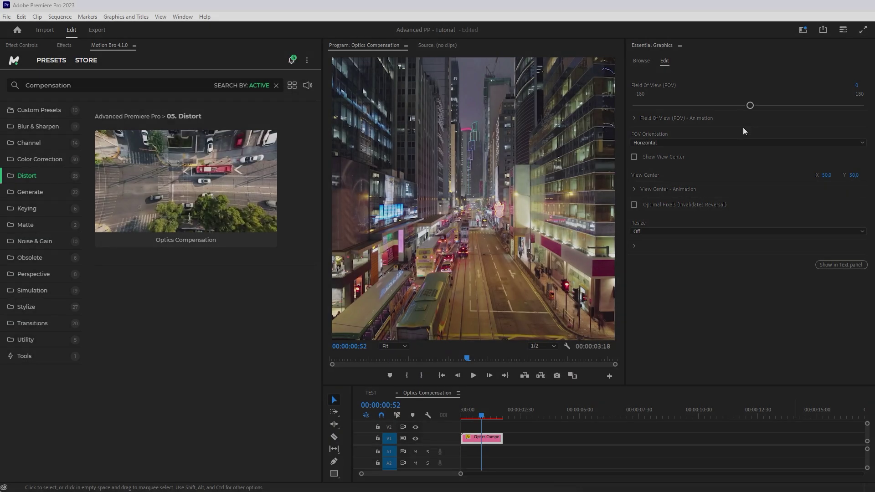
# Vary the Optics Compensation field of view, ending at 130, and shift the view centre right.
pyautogui.moveTo(750, 105); pyautogui.dragTo(720, 106)
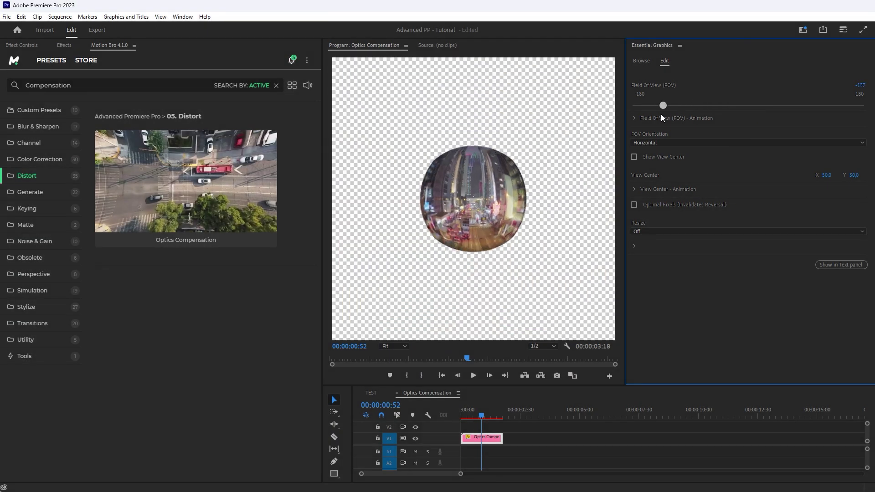
pyautogui.moveTo(659, 115); pyautogui.dragTo(753, 114)
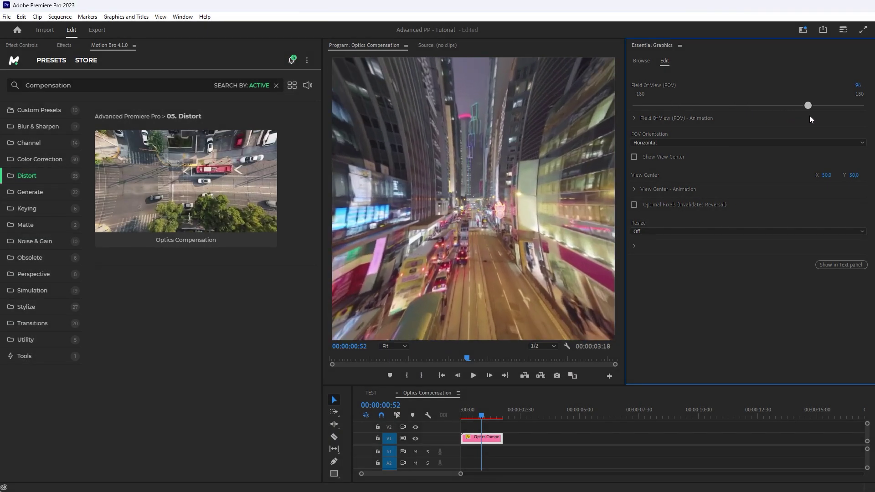
pyautogui.moveTo(854, 112); pyautogui.dragTo(830, 115)
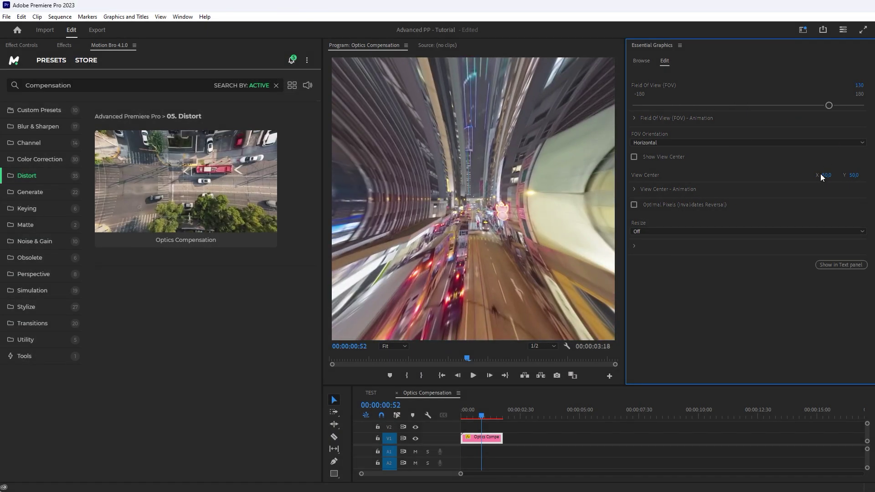
pyautogui.moveTo(823, 177); pyautogui.dragTo(843, 176)
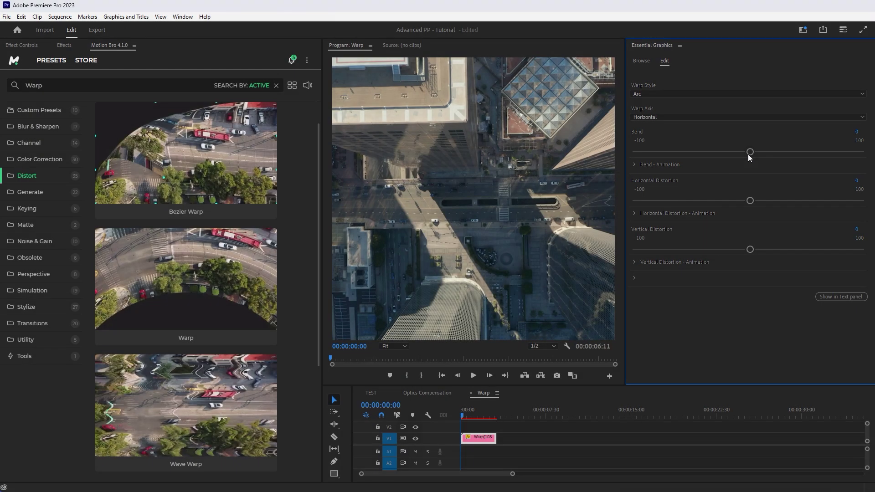
# Raise Warp bend to 53 and cycle styles Arch, Bulge, Flag, FishEye, ending on Twist.
pyautogui.moveTo(748, 154); pyautogui.dragTo(807, 154)
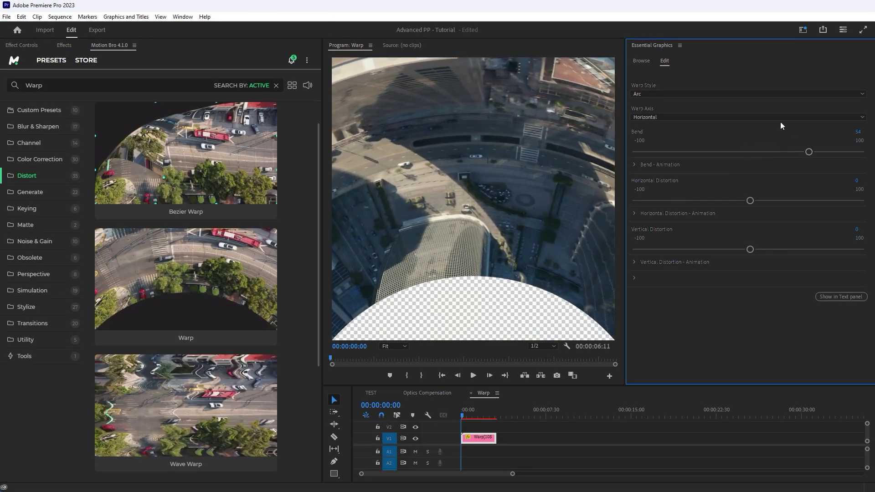
pyautogui.click(765, 93)
pyautogui.click(754, 132)
pyautogui.click(744, 94)
pyautogui.click(737, 140)
pyautogui.click(738, 93)
pyautogui.click(727, 172)
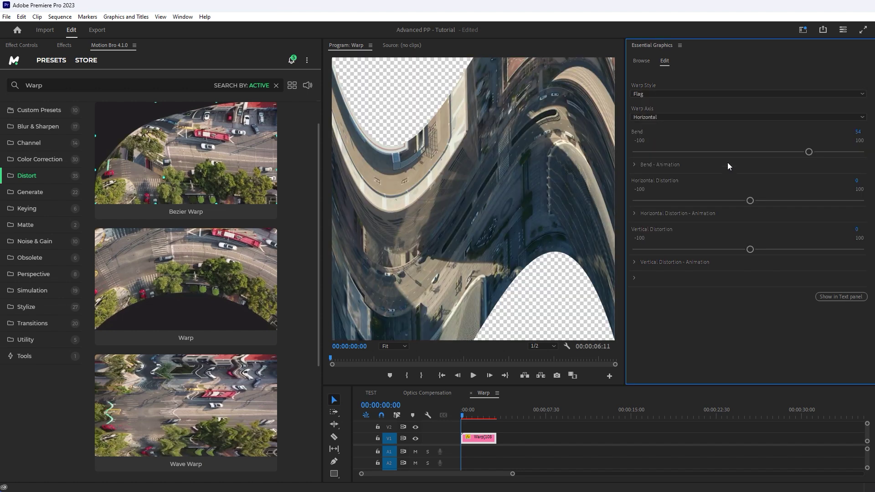
pyautogui.click(723, 94)
pyautogui.click(713, 209)
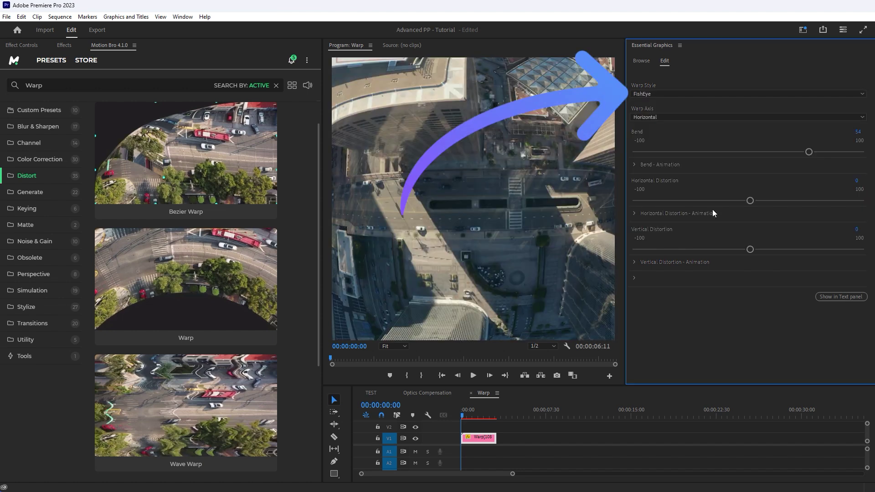
pyautogui.click(719, 94)
pyautogui.click(704, 232)
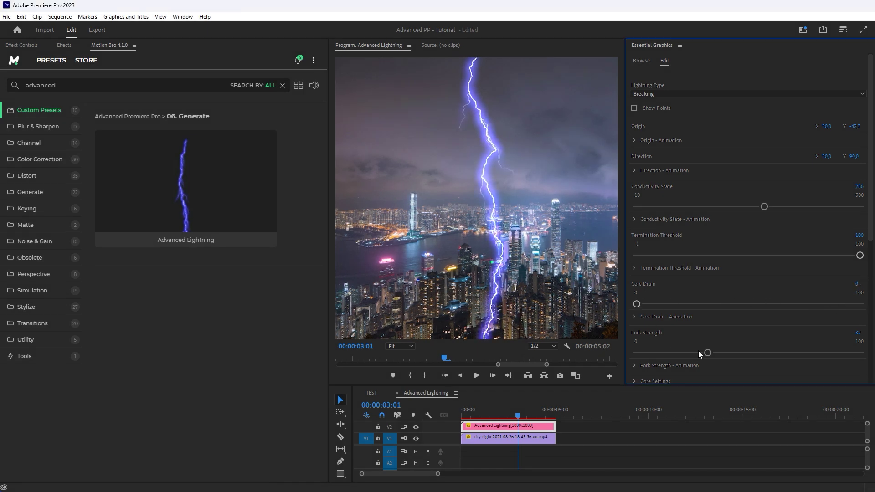
# Strengthen lightning forks, boost Light Burst intensity and preview, then move the Light Rays source up-left.
pyautogui.moveTo(799, 356); pyautogui.dragTo(802, 355)
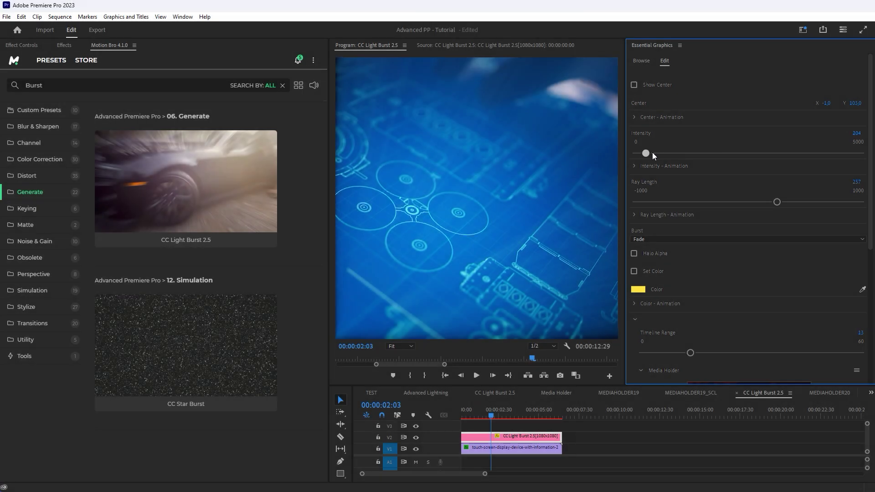
pyautogui.moveTo(657, 153); pyautogui.dragTo(667, 152)
pyautogui.click(625, 435)
pyautogui.press('space')
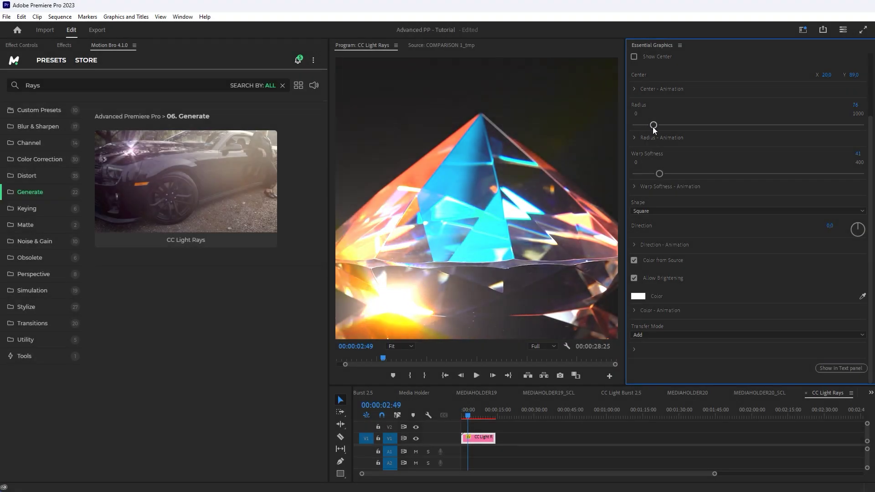
pyautogui.moveTo(851, 80)
pyautogui.mouseDown()
pyautogui.moveTo(835, 77)
pyautogui.moveTo(856, 77)
pyautogui.mouseUp()
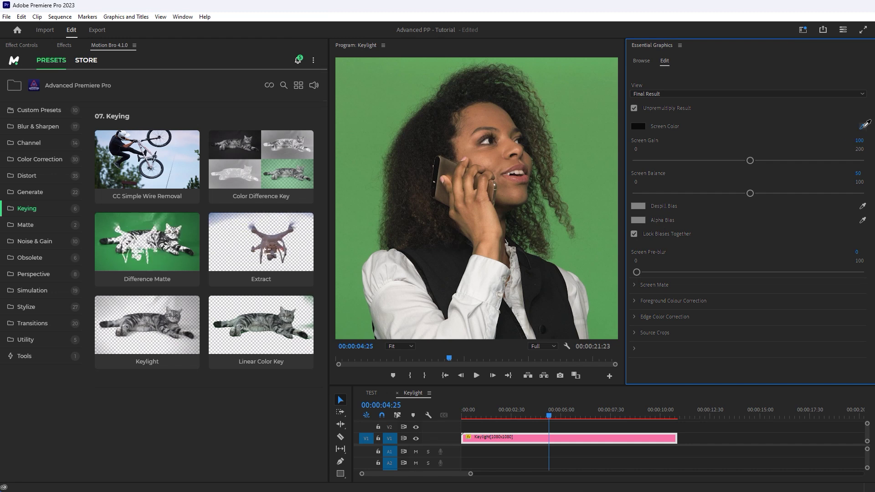
# Key out the green background in Keylight, viewing the Screen Matte and lowering Clip White.
pyautogui.click(590, 140)
pyautogui.click(676, 92)
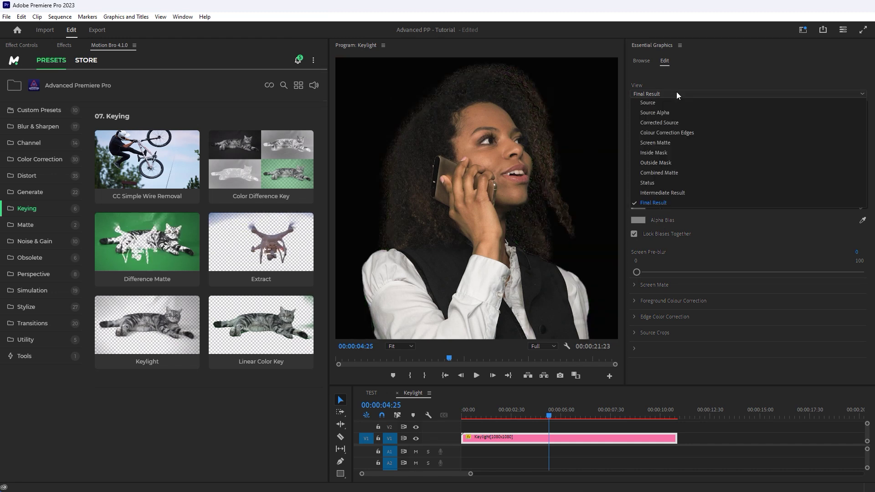
pyautogui.click(670, 142)
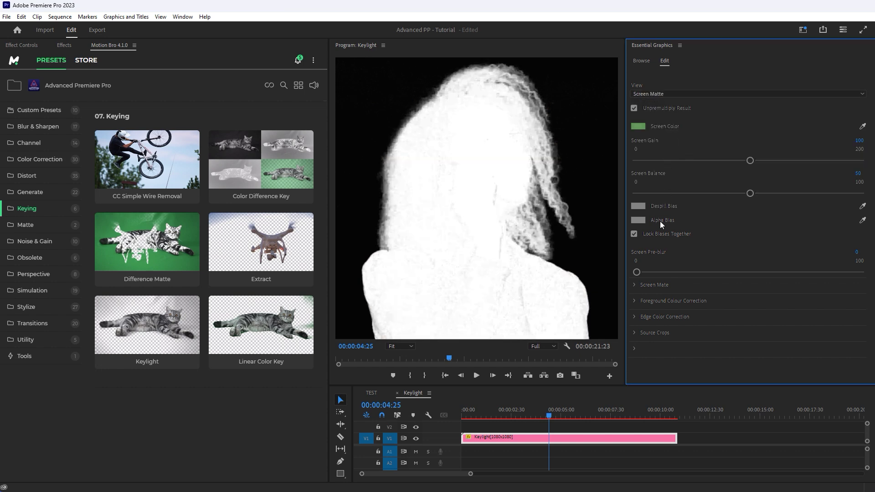
pyautogui.click(635, 286)
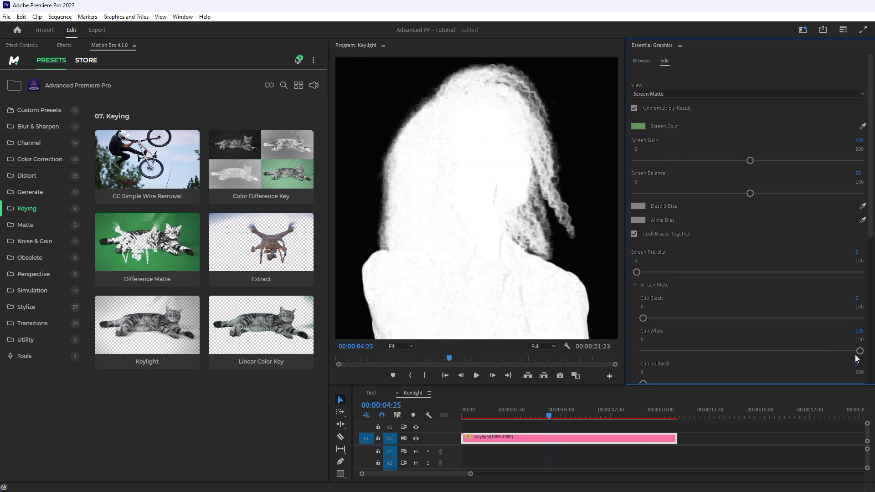
pyautogui.moveTo(848, 351); pyautogui.dragTo(833, 351)
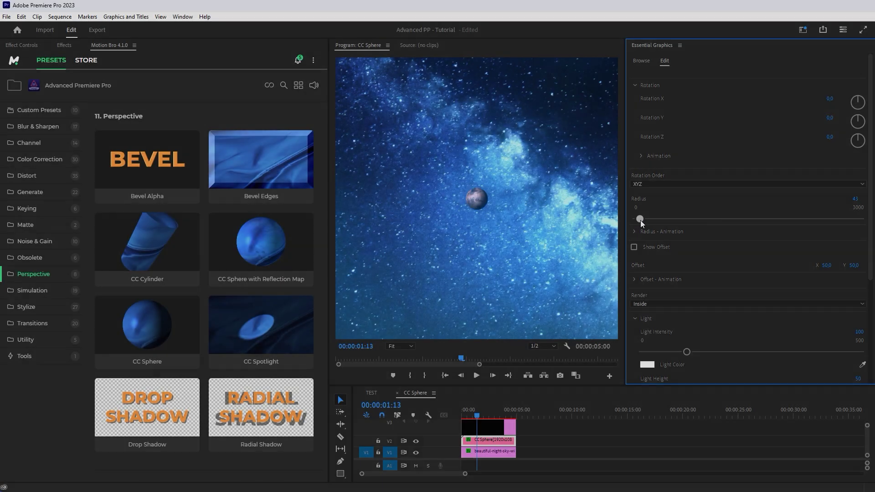
# Enlarge the CC Sphere planet's Radius and rotate it with Rotation Y.
pyautogui.moveTo(641, 220); pyautogui.dragTo(668, 217)
pyautogui.moveTo(852, 132); pyautogui.dragTo(839, 130)
pyautogui.scroll(-3, 803, 337)
pyautogui.scroll(-2, 800, 333)
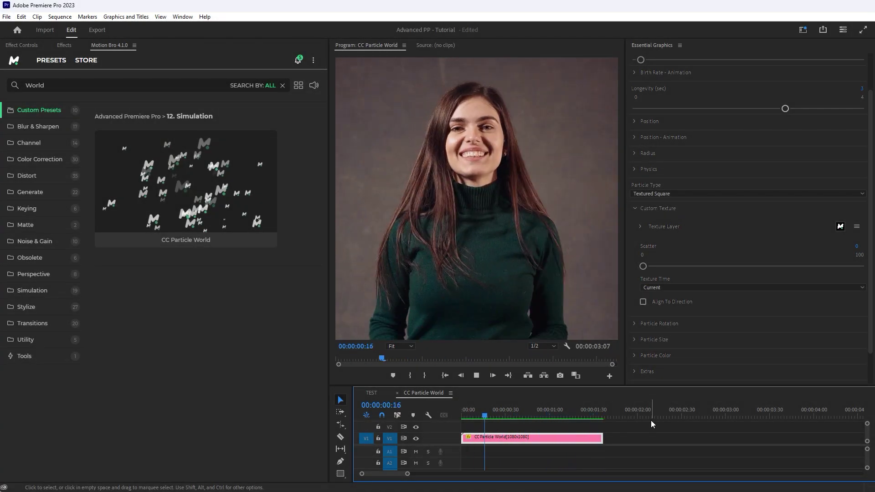
# Load Like.png into the Custom Texture Layer and preview the thumbs-up particles.
pyautogui.click(527, 412)
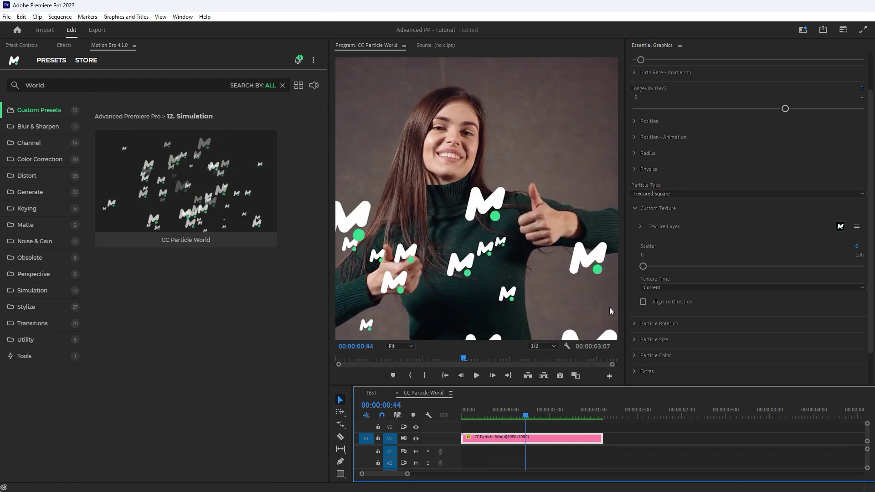
pyautogui.click(640, 227)
pyautogui.hotkey('alt', 'Tab')
pyautogui.moveTo(490, 225); pyautogui.dragTo(749, 300)
pyautogui.click(648, 433)
pyautogui.press('space')
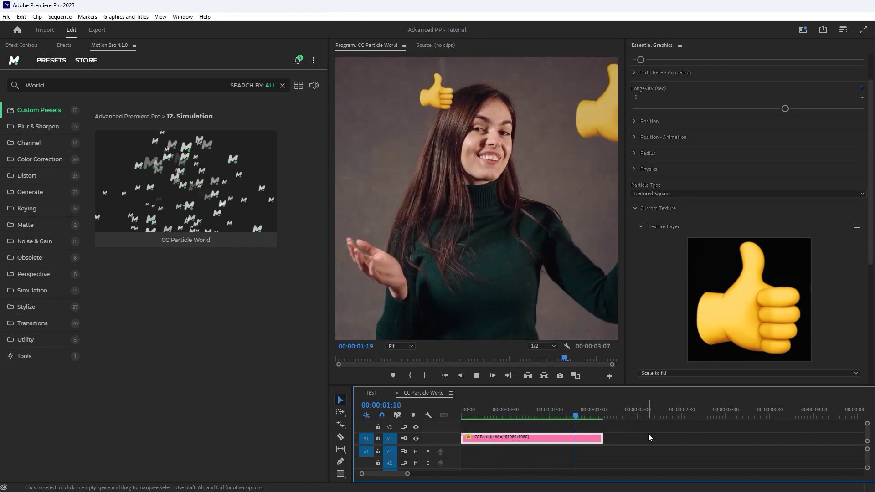
pyautogui.press('space')
pyautogui.press('space')
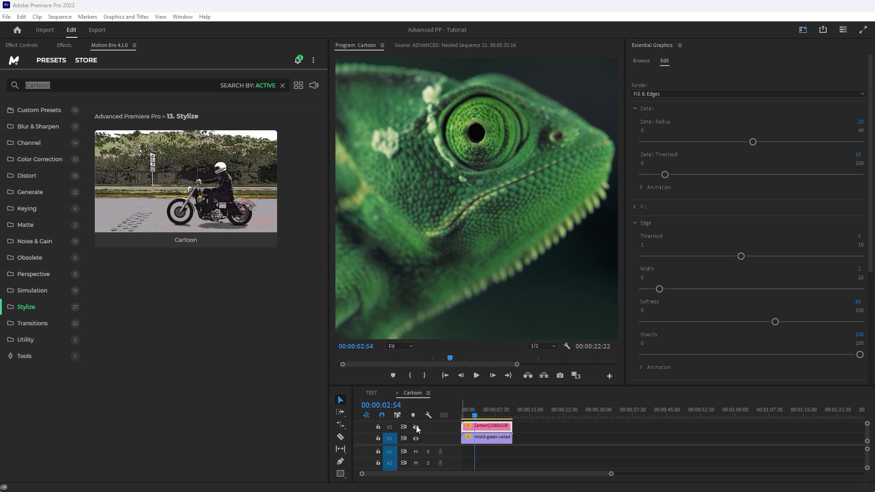
# Show the Cartoon and CC Kaleida V2 layers and reduce CC HexTile Radius to 80, previewing playback.
pyautogui.click(416, 428)
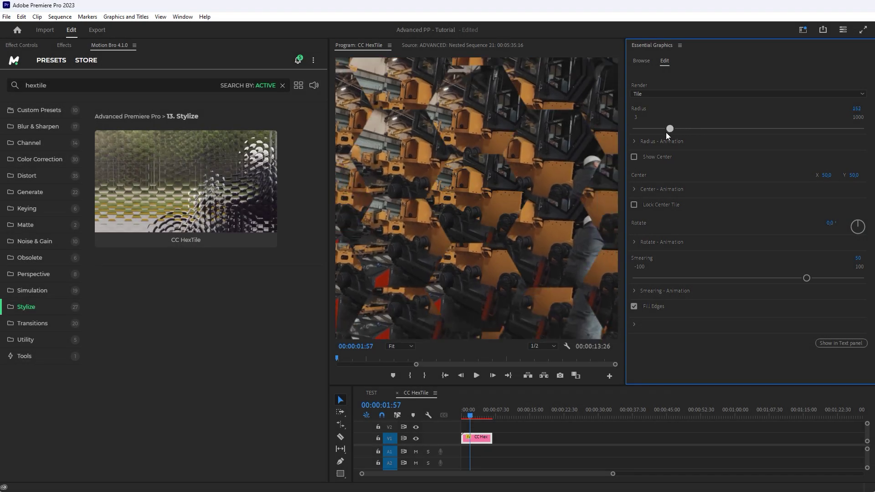
pyautogui.moveTo(662, 133); pyautogui.dragTo(651, 134)
pyautogui.click(538, 429)
pyautogui.press('space')
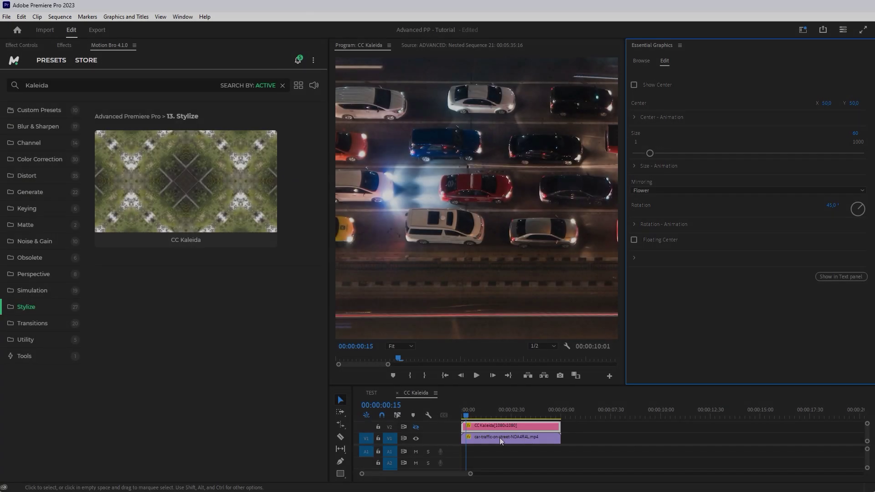
pyautogui.click(416, 427)
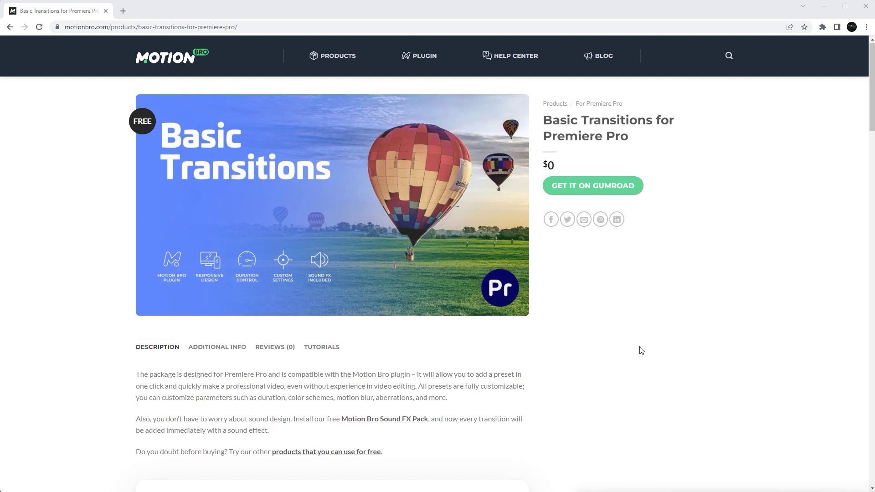
# Scroll through the Basic Transitions product page's transition previews down to Radial Wipe.
pyautogui.scroll(-5, 642, 350)
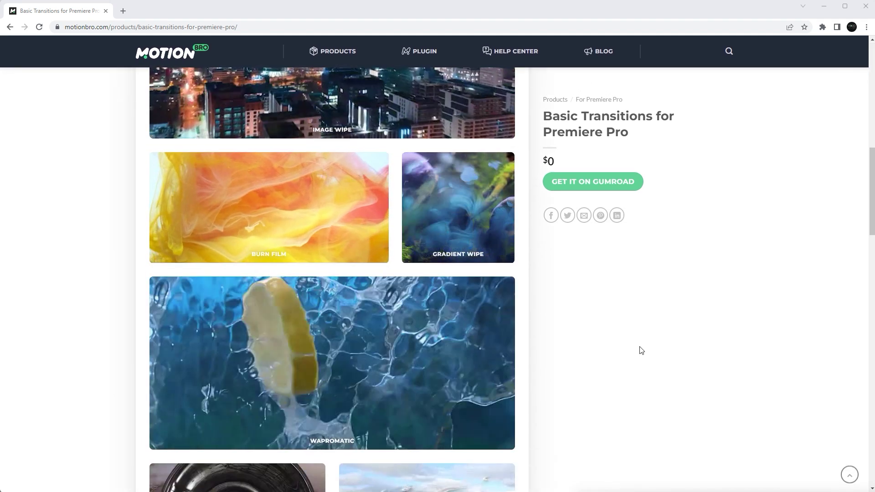
pyautogui.scroll(-6, 642, 351)
pyautogui.scroll(-3, 641, 351)
pyautogui.scroll(-3, 641, 351)
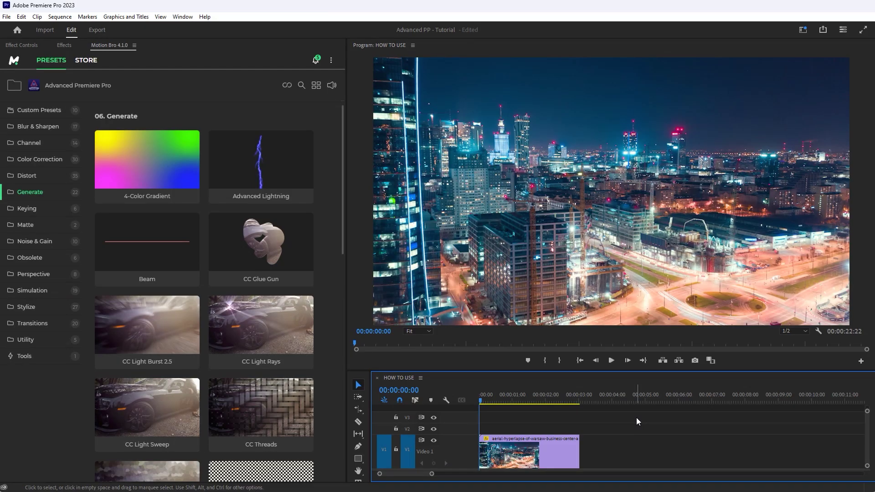
# Apply Motion Bro's Advanced Lightning preset over the city footage and preview it.
pyautogui.moveTo(636, 418); pyautogui.dragTo(502, 452)
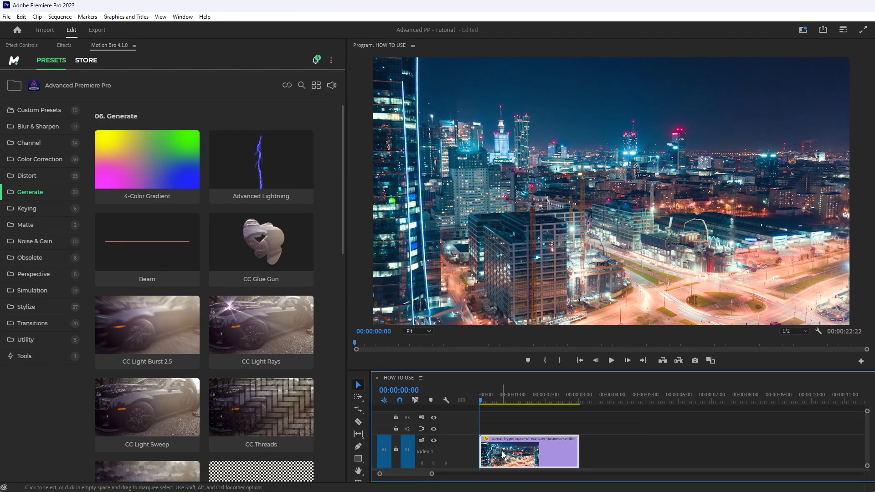
pyautogui.click(284, 199)
pyautogui.moveTo(479, 398)
pyautogui.mouseDown()
pyautogui.moveTo(529, 402)
pyautogui.moveTo(496, 402)
pyautogui.mouseUp()
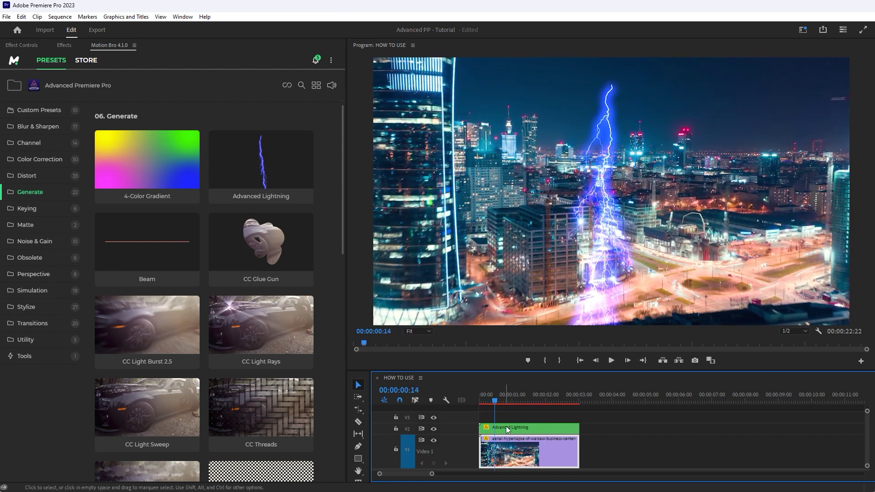
pyautogui.click(507, 427)
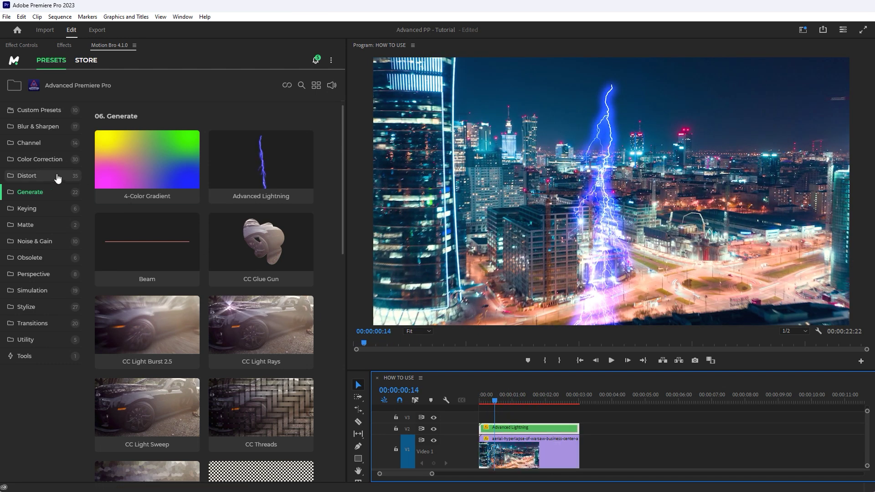
# Apply the Distort > CC Lens preset, disable the lightning clip, and open the CC Lens sequence.
pyautogui.click(26, 175)
pyautogui.scroll(-6, 222, 337)
pyautogui.click(160, 208)
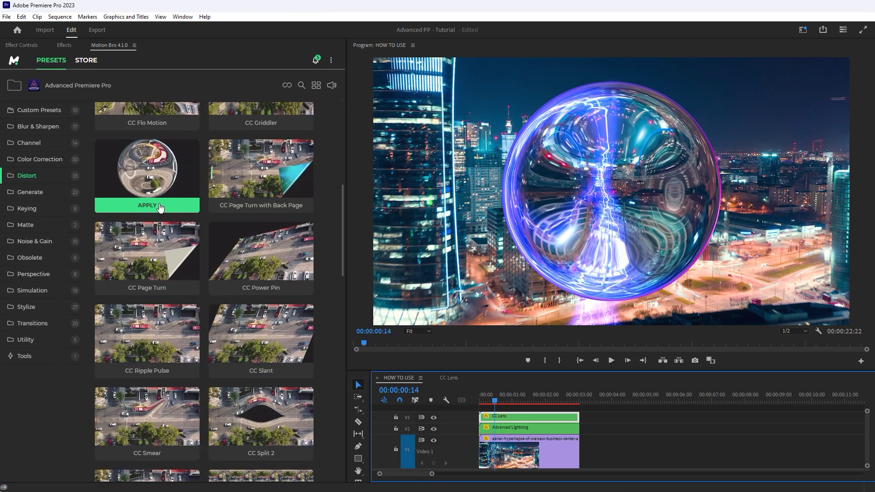
pyautogui.rightClick(518, 430)
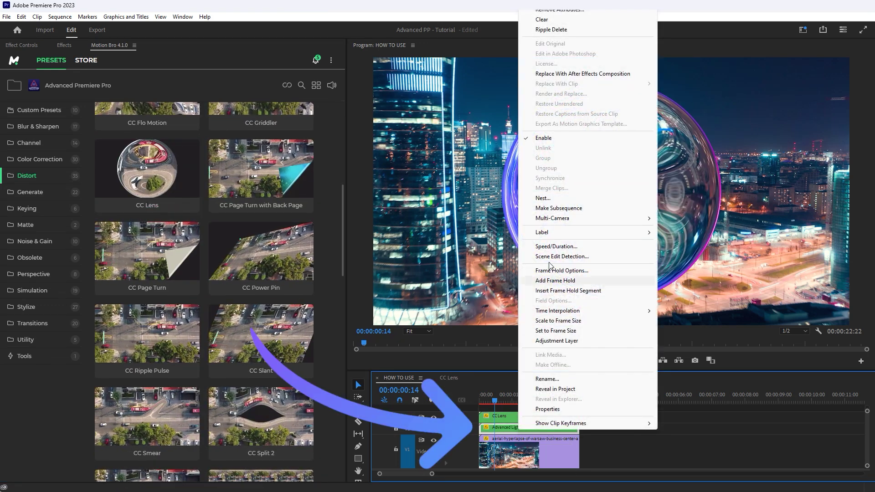
pyautogui.click(541, 139)
pyautogui.press('space')
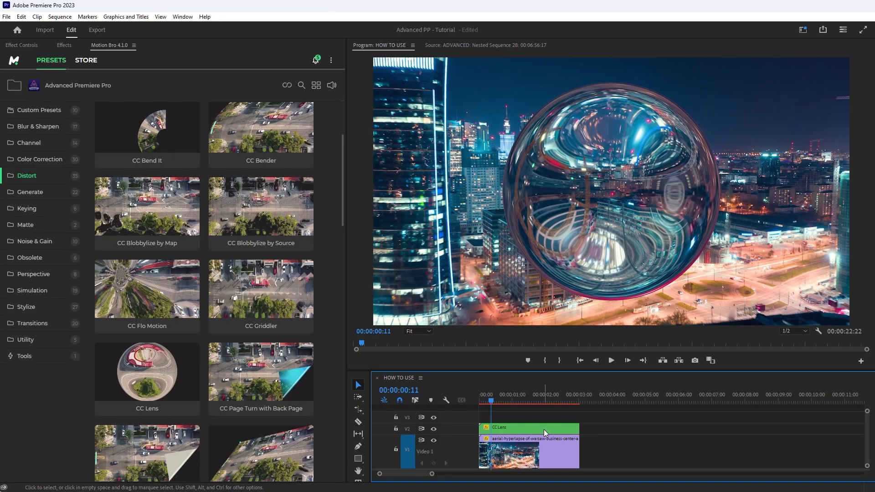
pyautogui.click(543, 430)
pyautogui.doubleClick(543, 430)
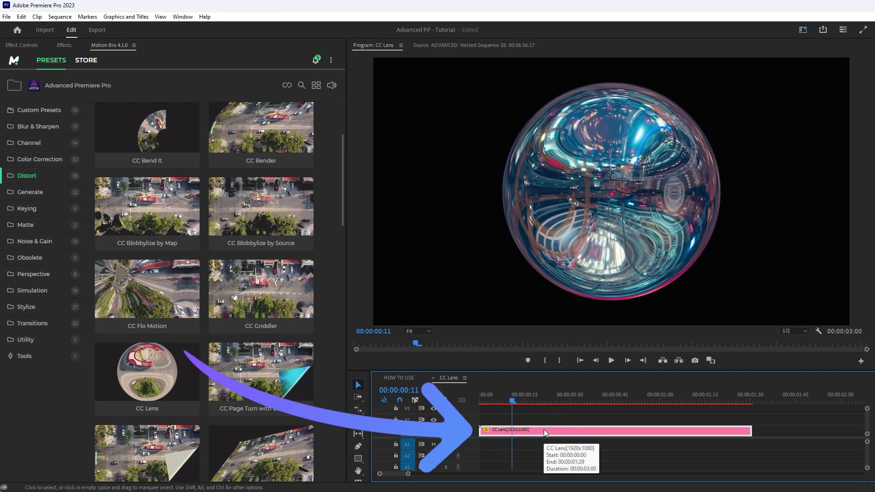
# In Essential Graphics, enlarge the CC Lens Size to about 409 to fill the frame.
pyautogui.click(185, 18)
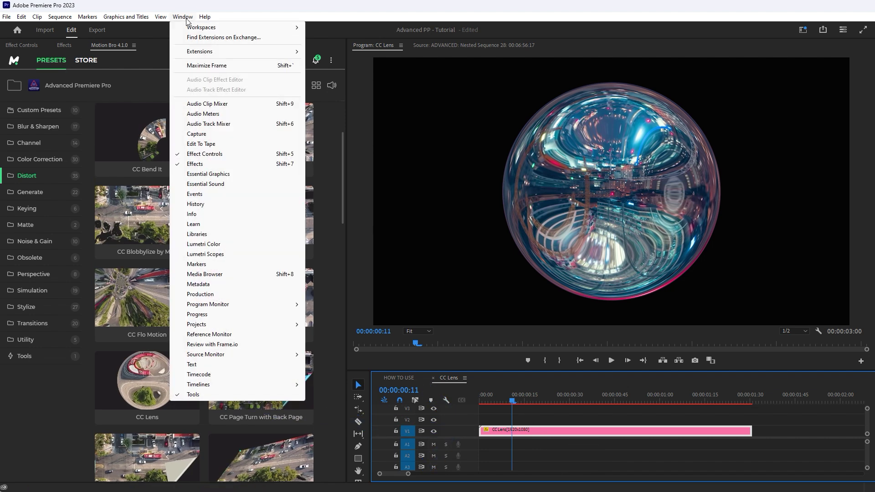
pyautogui.click(239, 175)
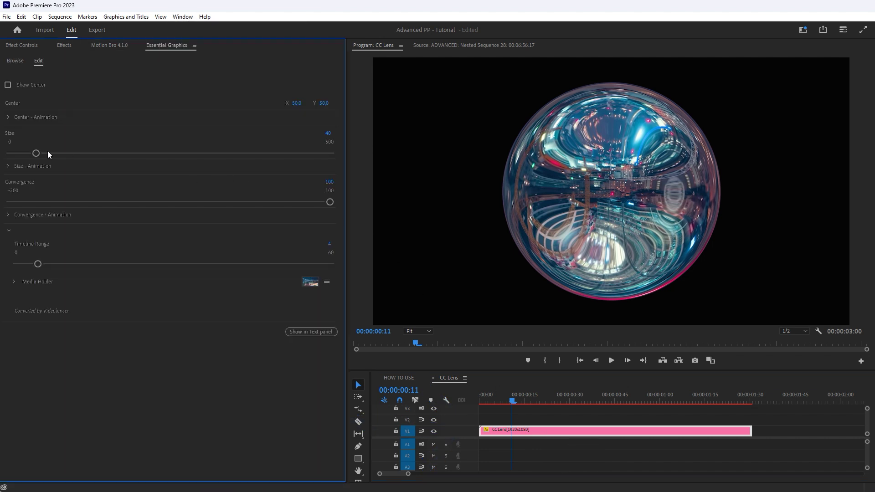
pyautogui.moveTo(40, 152); pyautogui.dragTo(113, 153)
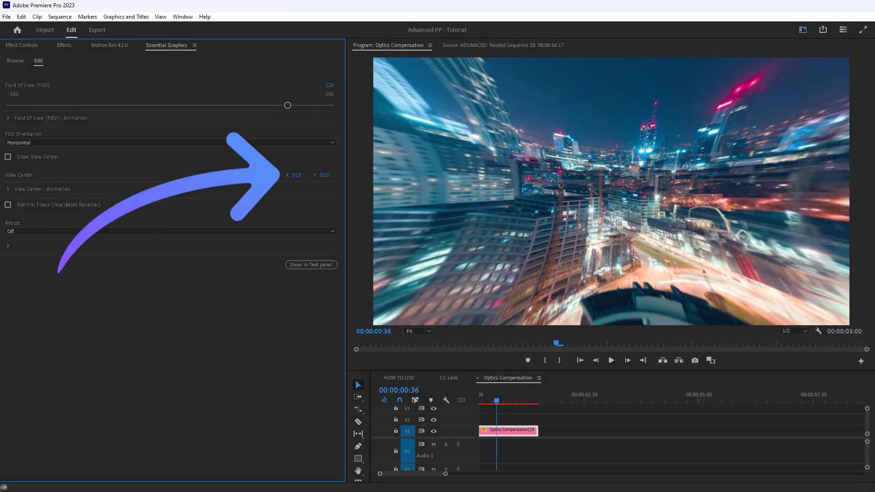
# Shift the Optics Compensation view centre left and up to Y 23, showing its marker.
pyautogui.moveTo(299, 176)
pyautogui.mouseDown()
pyautogui.moveTo(289, 176)
pyautogui.moveTo(311, 177)
pyautogui.mouseUp()
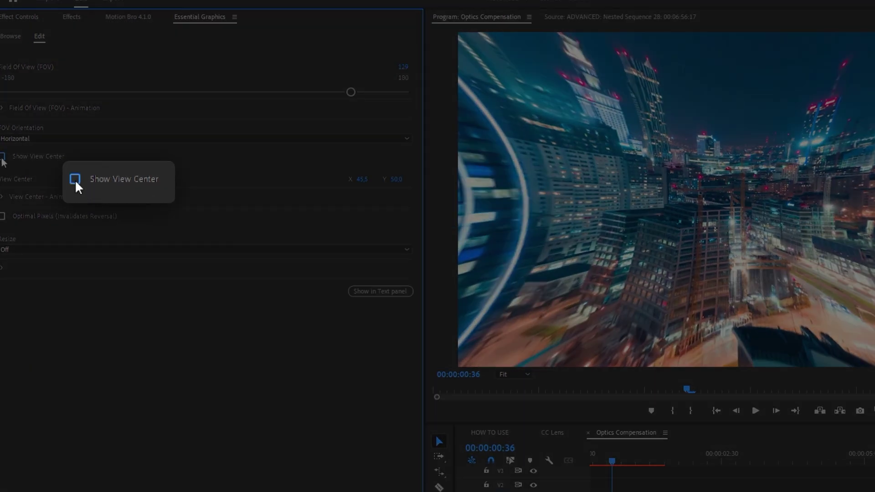
pyautogui.click(2, 157)
pyautogui.moveTo(395, 179); pyautogui.dragTo(383, 179)
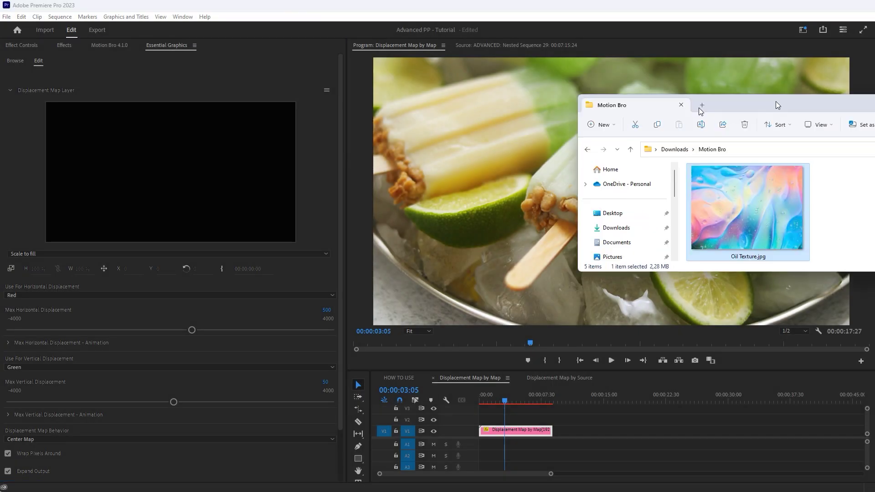
# Load Oil Texture.jpg as the Displacement Map Layer and preview the distorted popsicle footage.
pyautogui.moveTo(614, 187); pyautogui.dragTo(172, 178)
pyautogui.click(557, 410)
pyautogui.press('space')
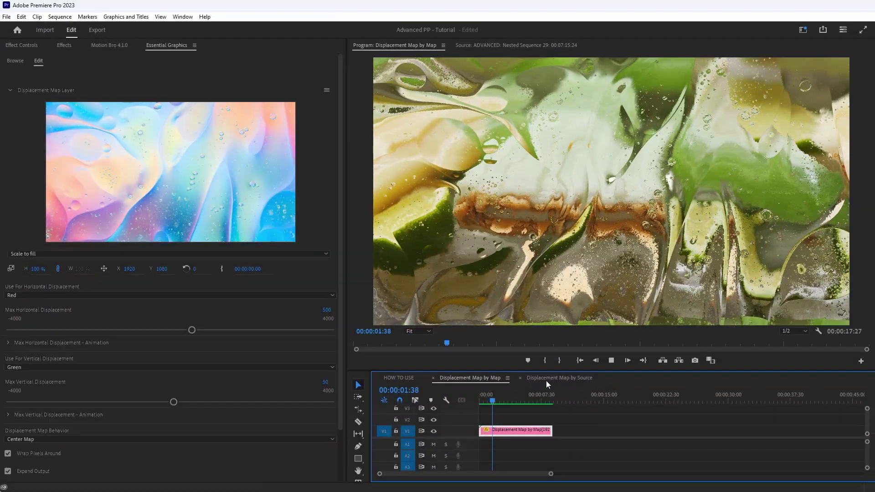
# In the Displacement Map by Source sequence, set Max Horizontal Displacement to 462 and adjust vertical displacement.
pyautogui.click(521, 423)
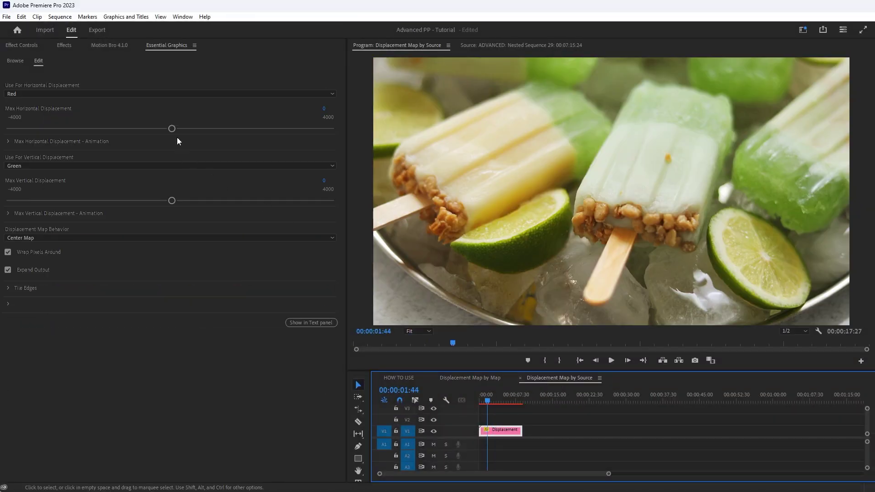
pyautogui.moveTo(176, 132); pyautogui.dragTo(186, 132)
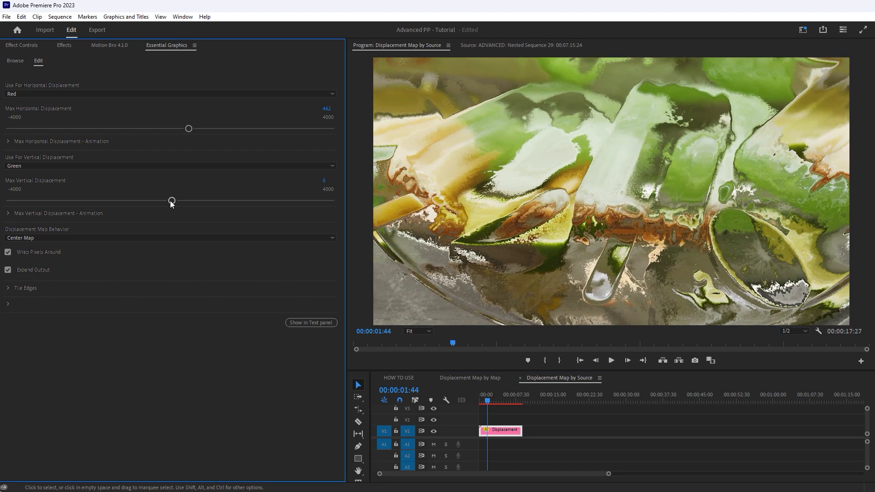
pyautogui.moveTo(171, 203); pyautogui.dragTo(149, 204)
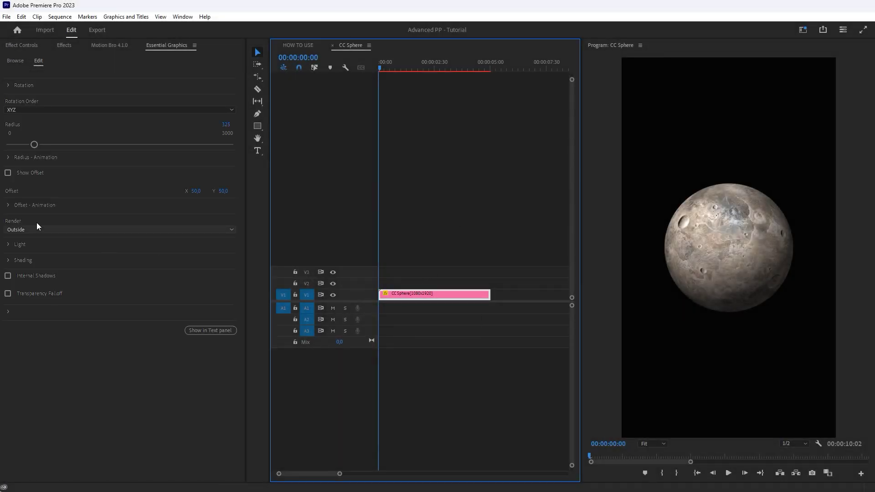
# Animate the CC Sphere Offset Y from 20 to an end value of 80 with Linear easing.
pyautogui.click(7, 206)
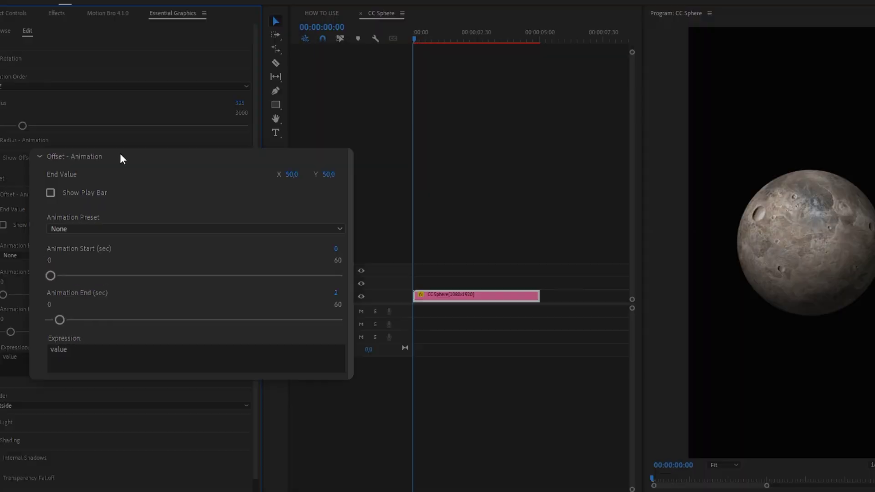
pyautogui.write('20')
pyautogui.press('Return')
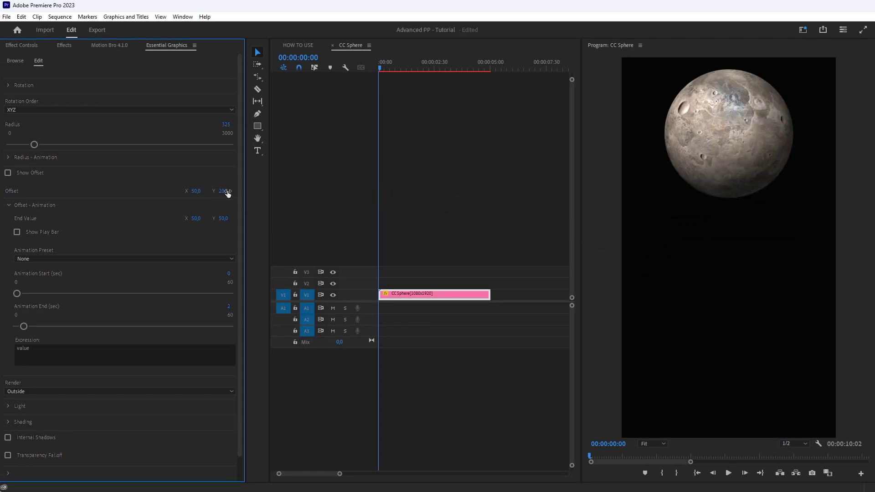
pyautogui.click(223, 218)
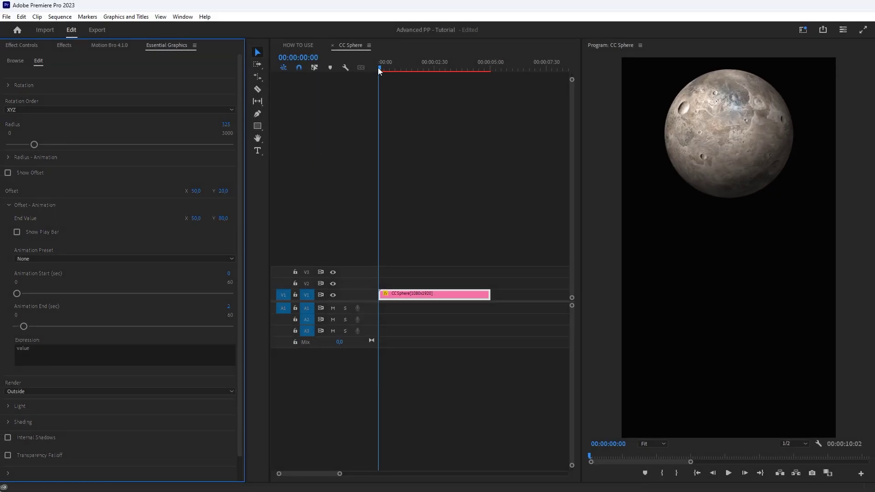
pyautogui.moveTo(378, 67); pyautogui.dragTo(352, 73)
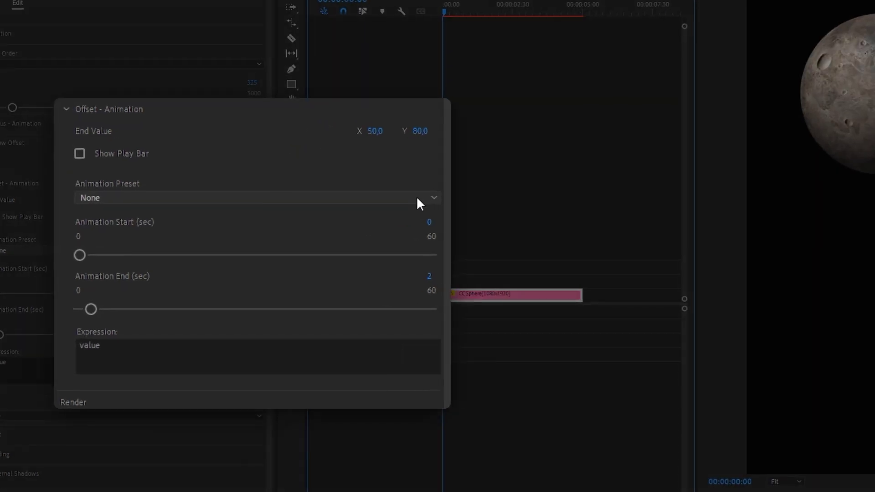
pyautogui.click(221, 258)
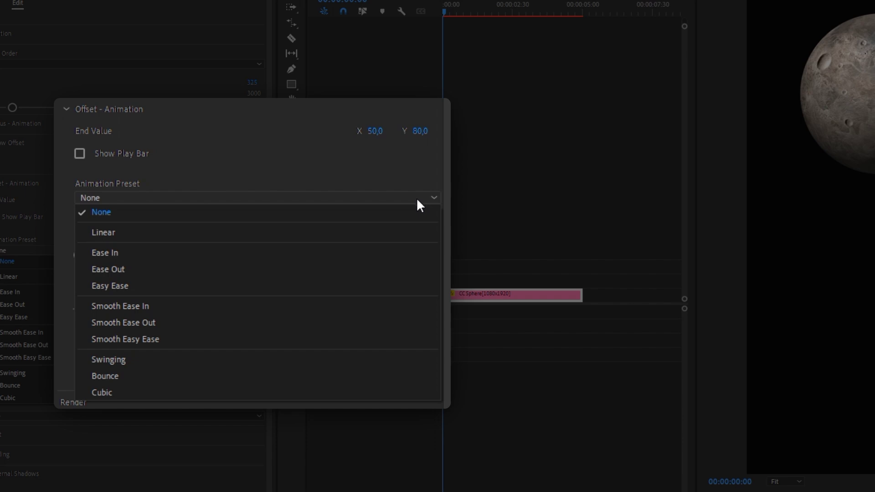
pyautogui.click(415, 231)
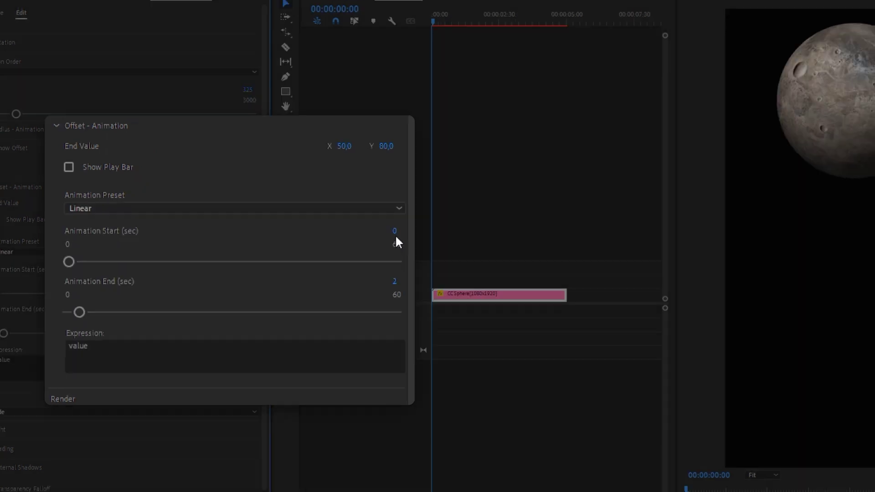
pyautogui.press('space')
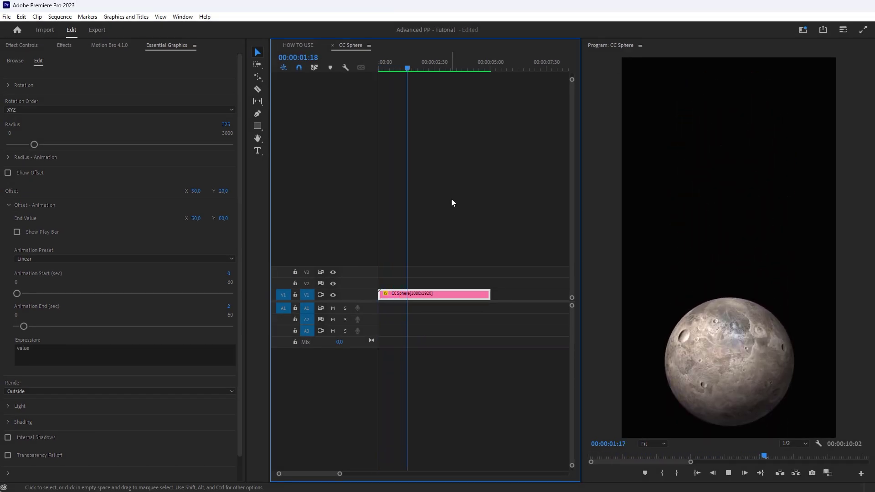
# Preview the sphere's offset animation with Ease In, then Ease Out easing.
pyautogui.click(180, 259)
pyautogui.click(178, 292)
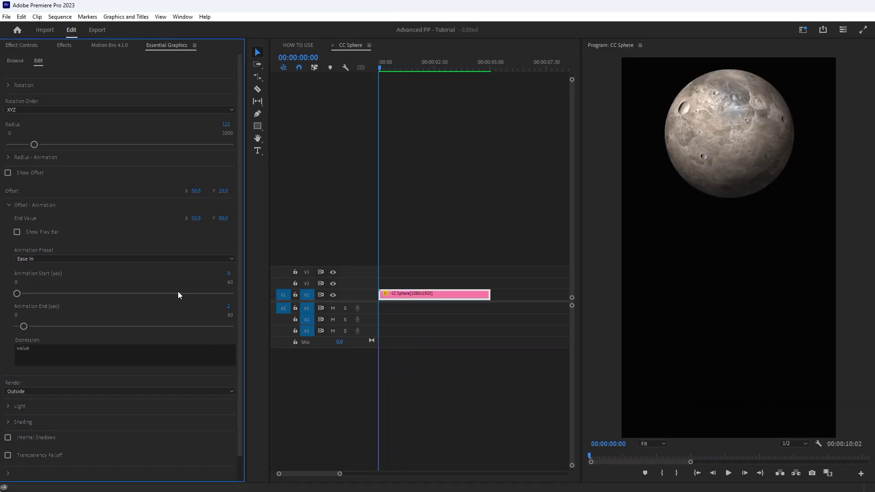
pyautogui.press('space')
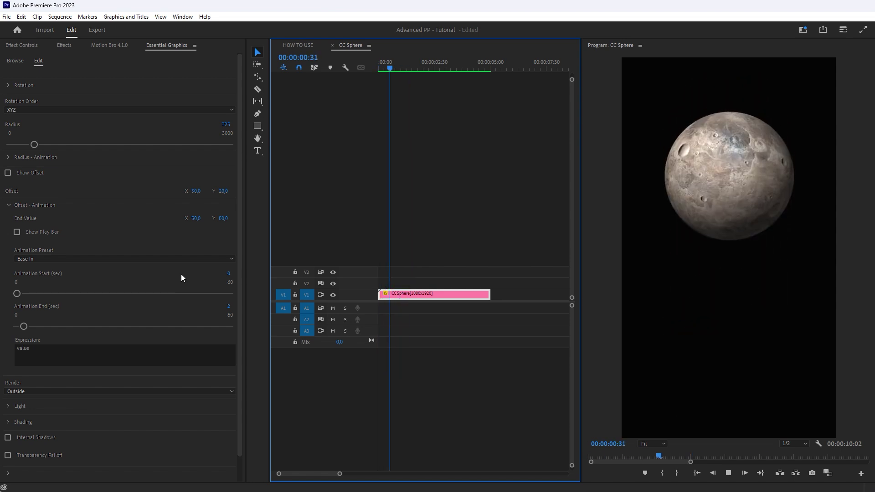
pyautogui.press('space')
pyautogui.click(135, 259)
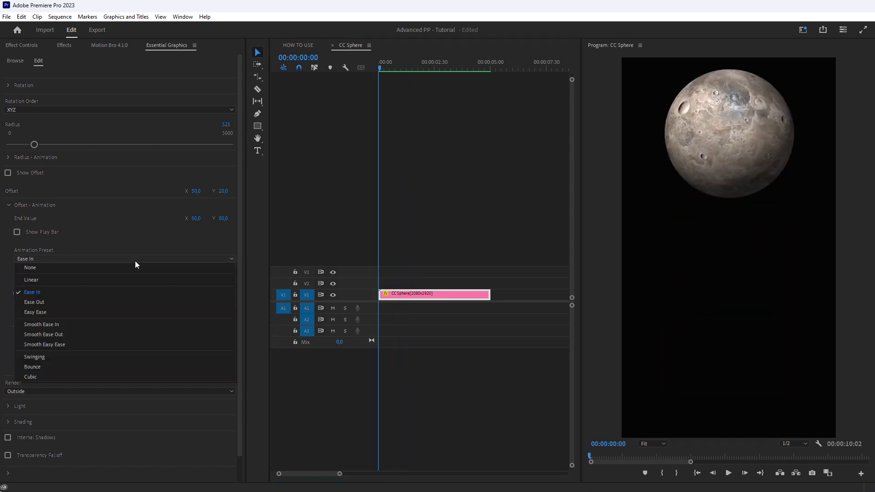
pyautogui.click(122, 300)
pyautogui.press('space')
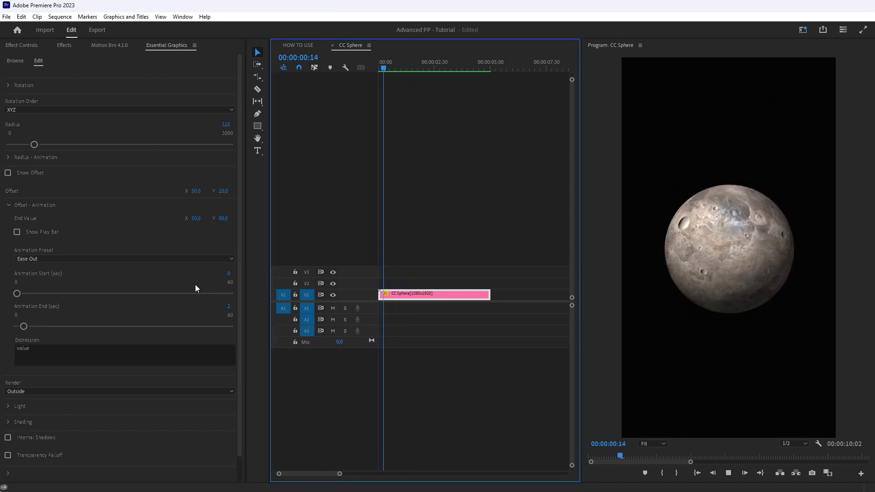
# Try the Easy Ease, Smooth Ease Out and Swinging easing presets, previewing each.
pyautogui.click(182, 259)
pyautogui.click(170, 283)
pyautogui.click(166, 260)
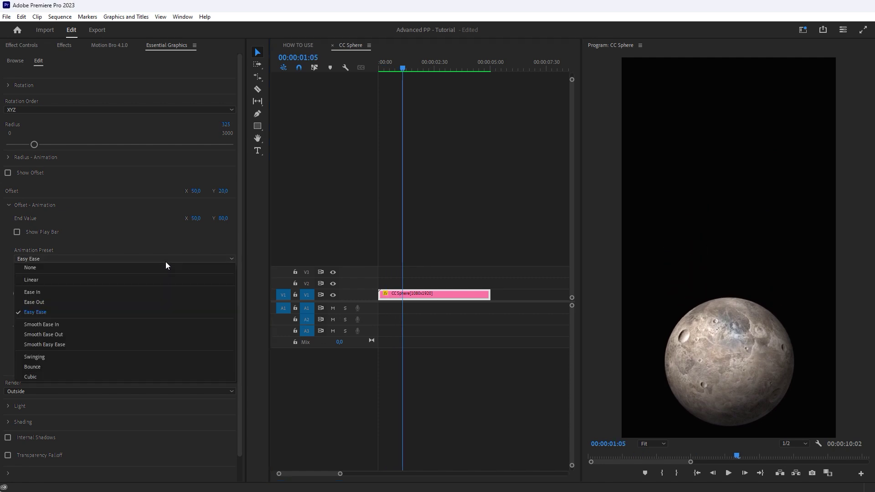
pyautogui.click(158, 334)
pyautogui.press('space')
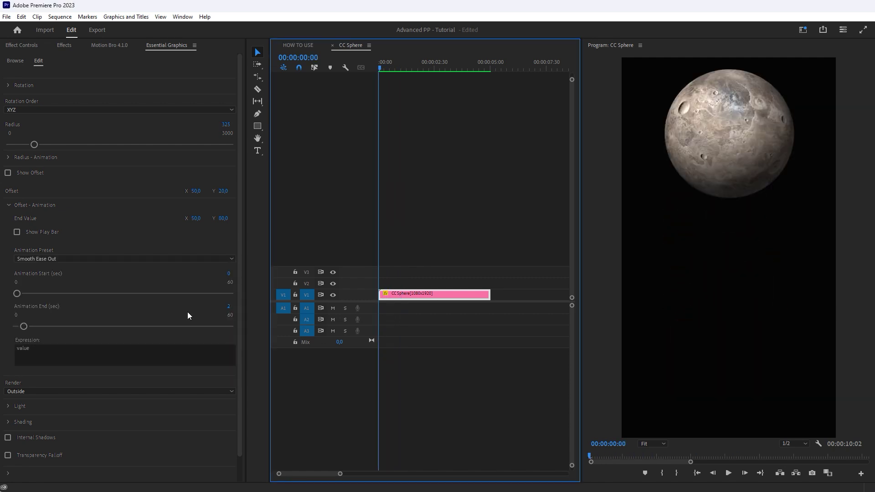
pyautogui.click(193, 305)
pyautogui.click(176, 263)
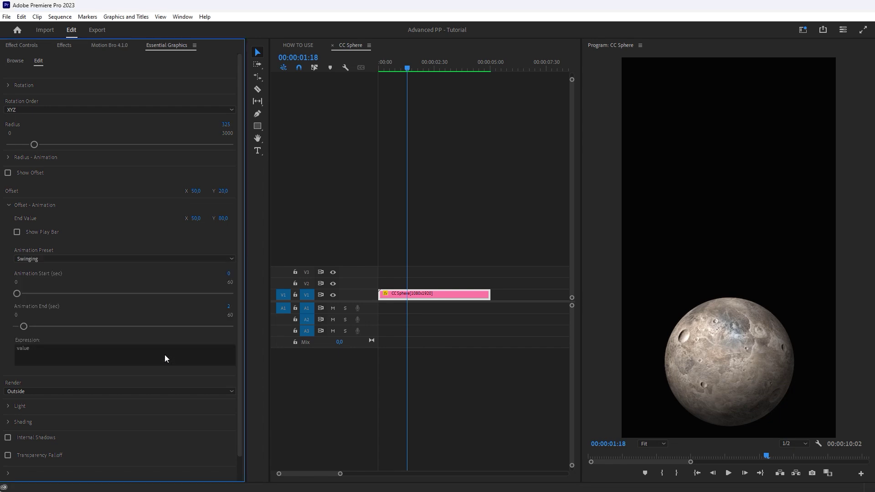
pyautogui.click(166, 358)
pyautogui.press('space')
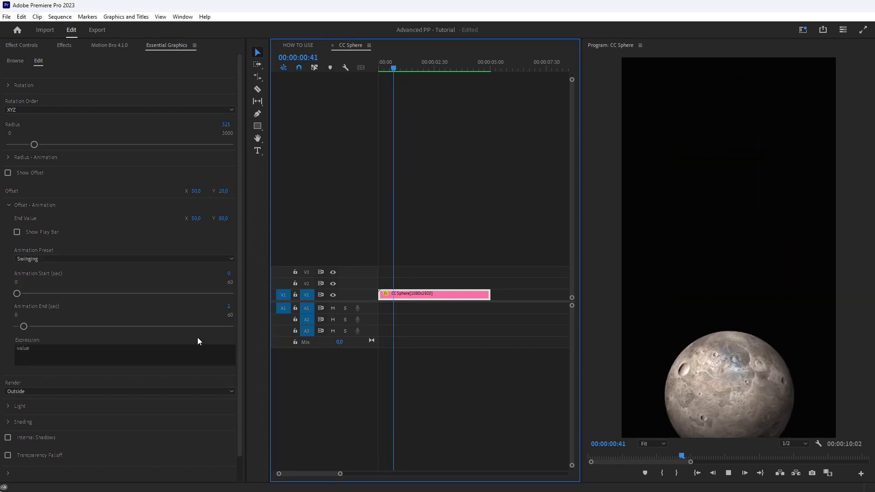
pyautogui.click(198, 341)
# Settle on Bounce easing for the sphere's offset animation and replay it.
pyautogui.click(152, 261)
pyautogui.click(127, 369)
pyautogui.press('space')
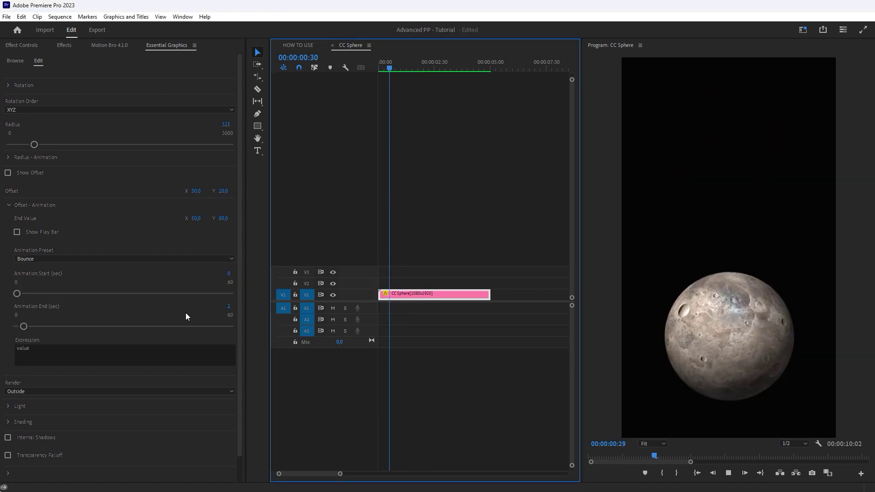
pyautogui.click(185, 313)
pyautogui.click(177, 258)
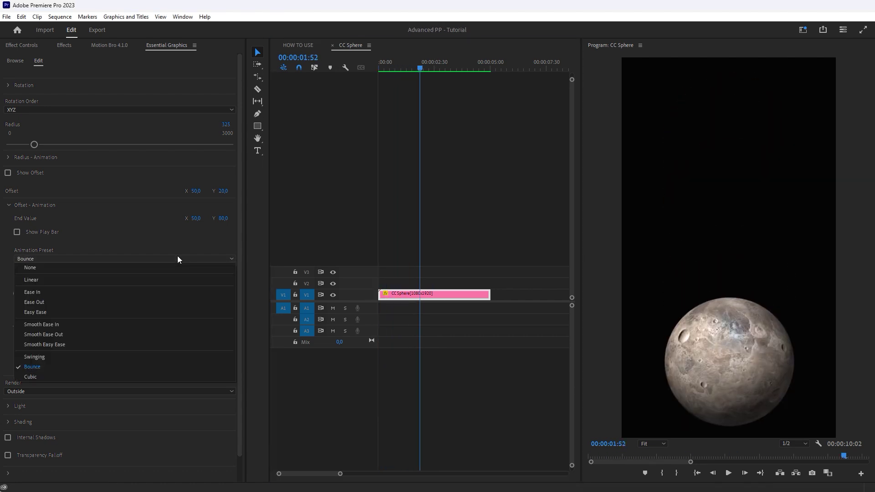
pyautogui.click(170, 377)
pyautogui.press('space')
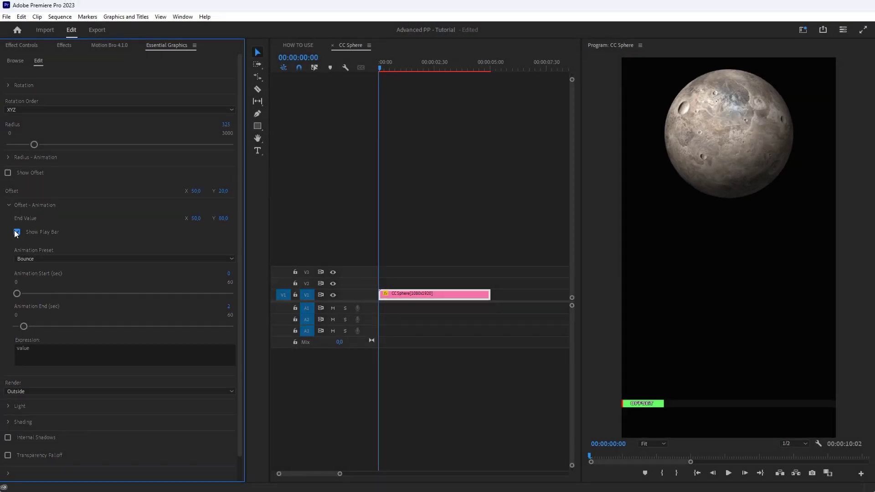
# Retime the sphere's bounce to run from 2 to 3 seconds and preview it.
pyautogui.press('space')
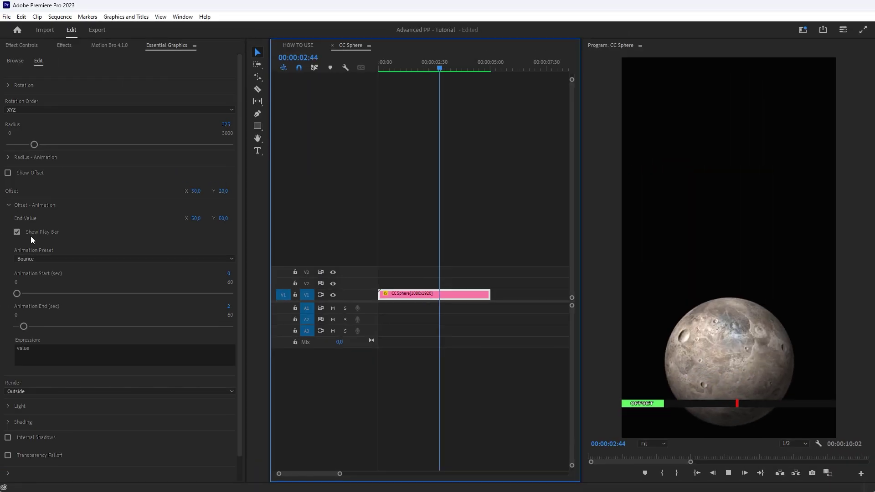
pyautogui.moveTo(17, 294); pyautogui.dragTo(21, 294)
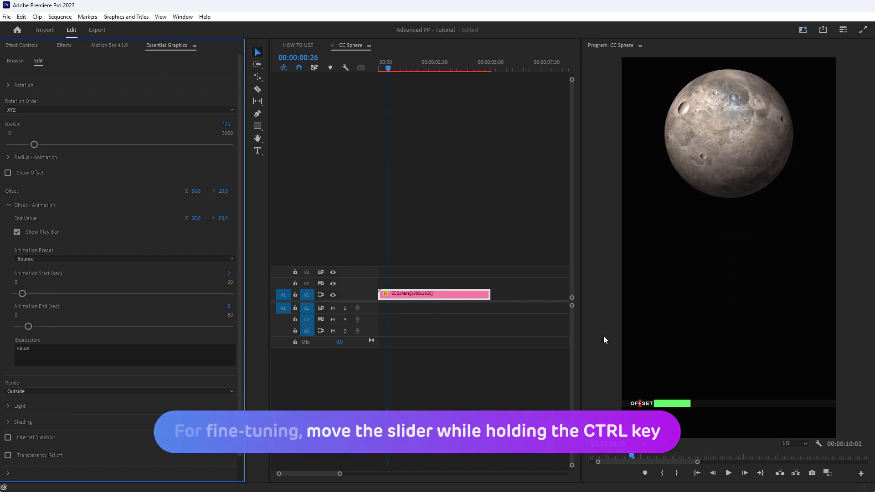
pyautogui.click(460, 166)
pyautogui.press('space')
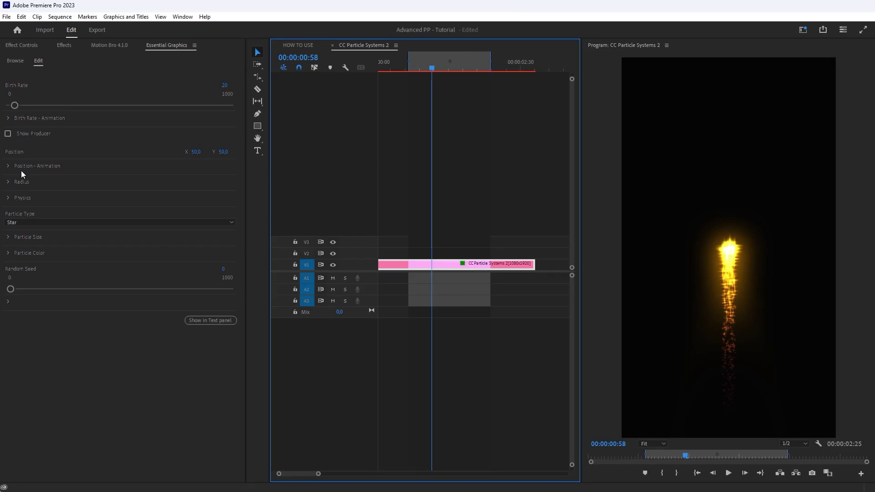
# Replace the emitter's position expression with wiggle(6,600).
pyautogui.click(8, 166)
pyautogui.doubleClick(99, 312)
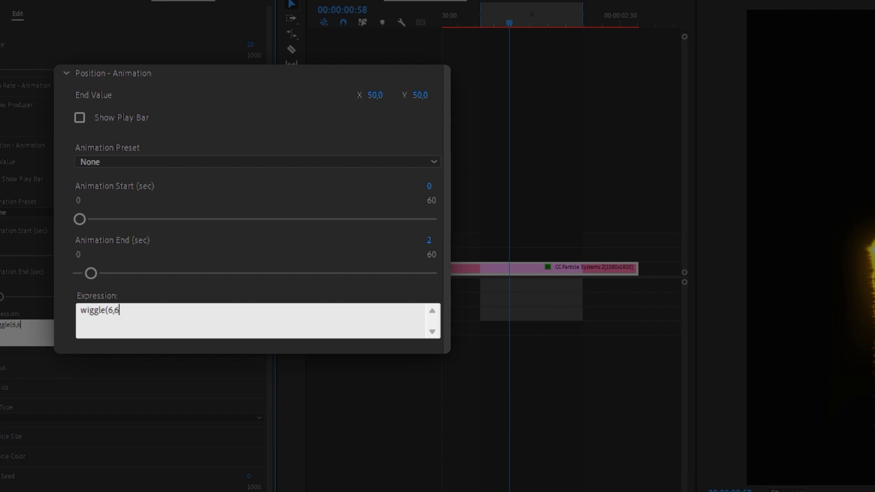
pyautogui.click(124, 364)
# Preview the particle animation and ask for keyframe-free position expression ideas.
pyautogui.press('space')
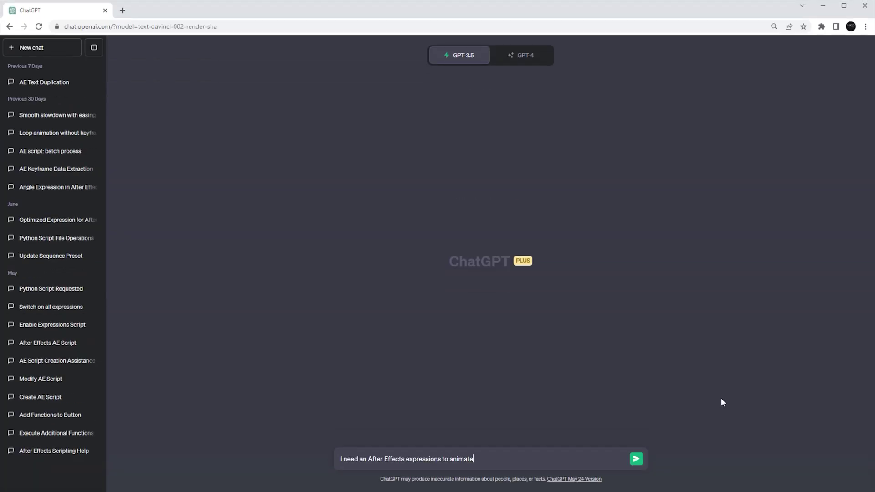
pyautogui.write('the Position property without keyframes. Give me some ideas of expressions.')
pyautogui.press('Return')
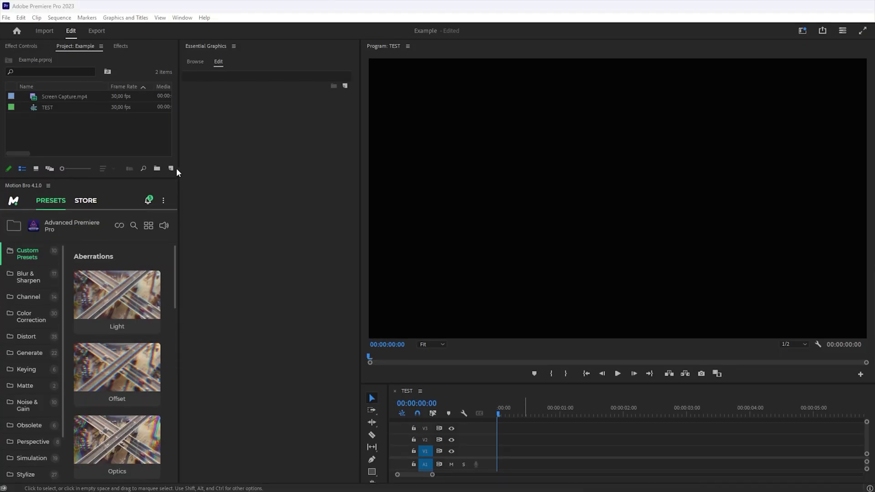
# Create a 30 fps sequence named '3D SCREEN' with Screen Capture.mp4 on V1.
pyautogui.click(174, 168)
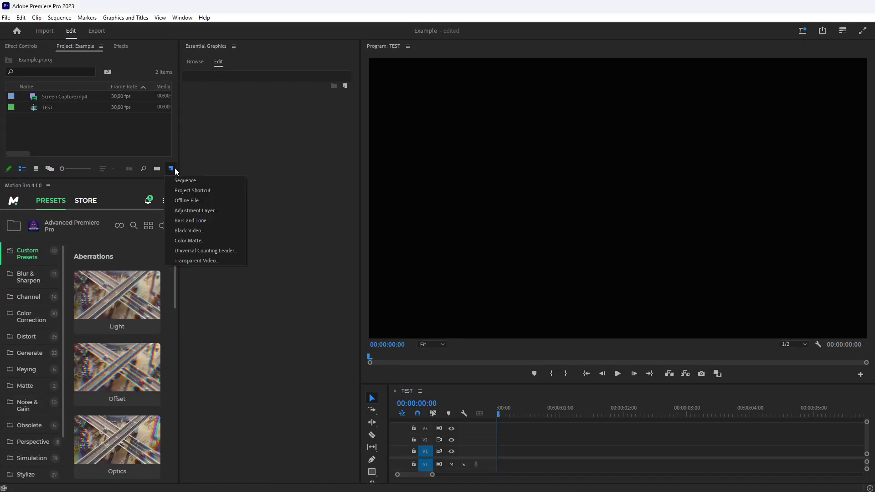
pyautogui.click(190, 179)
pyautogui.click(343, 90)
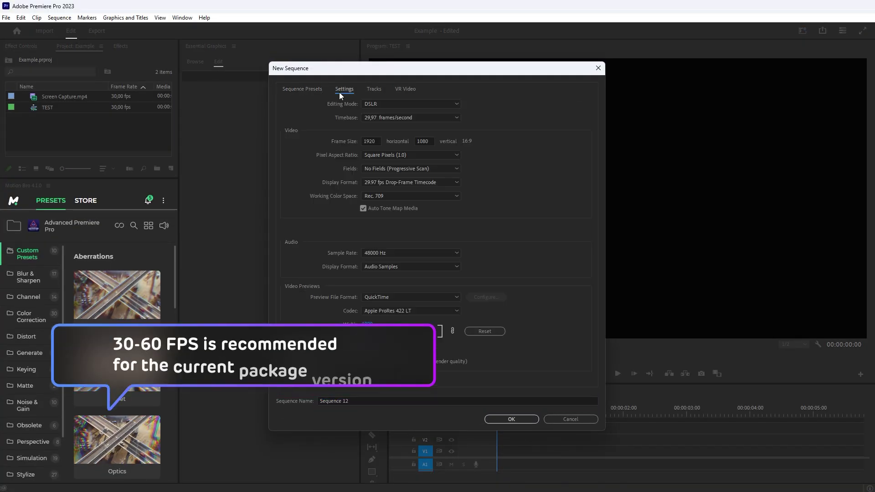
pyautogui.click(371, 117)
pyautogui.click(390, 205)
pyautogui.write('3D SCREEN')
pyautogui.press('Return')
pyautogui.moveTo(73, 108); pyautogui.dragTo(489, 436)
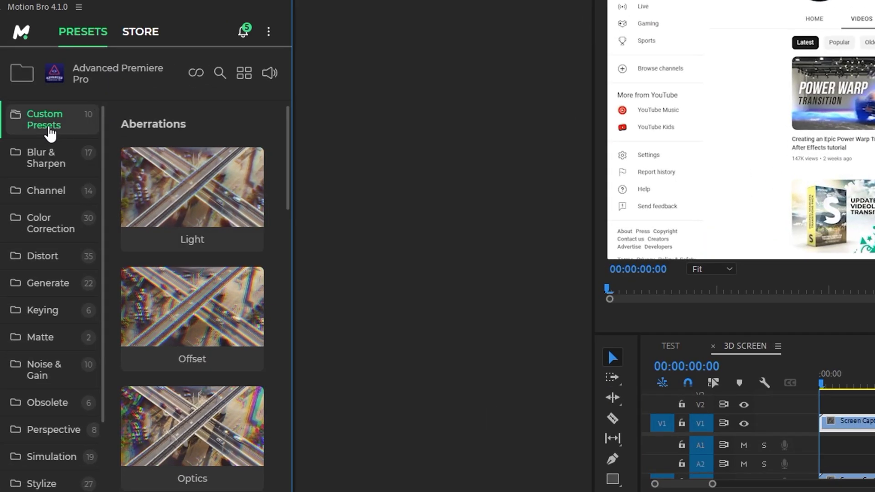
# Add Motion Bro's Custom Presets > Camera > Camera with Aberations above the clip.
pyautogui.click(17, 258)
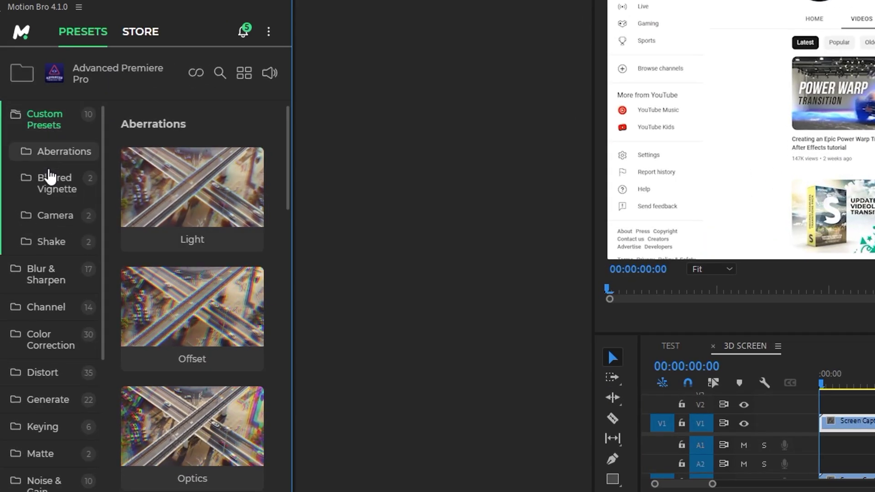
pyautogui.click(52, 218)
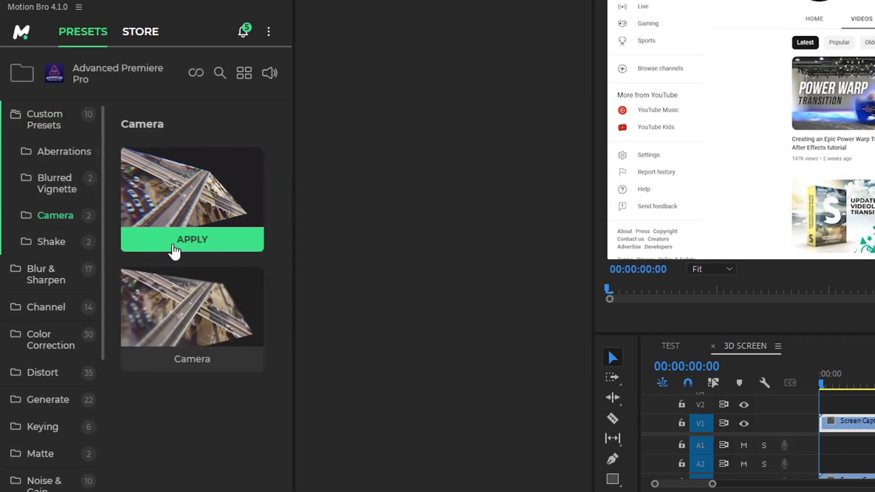
pyautogui.click(174, 250)
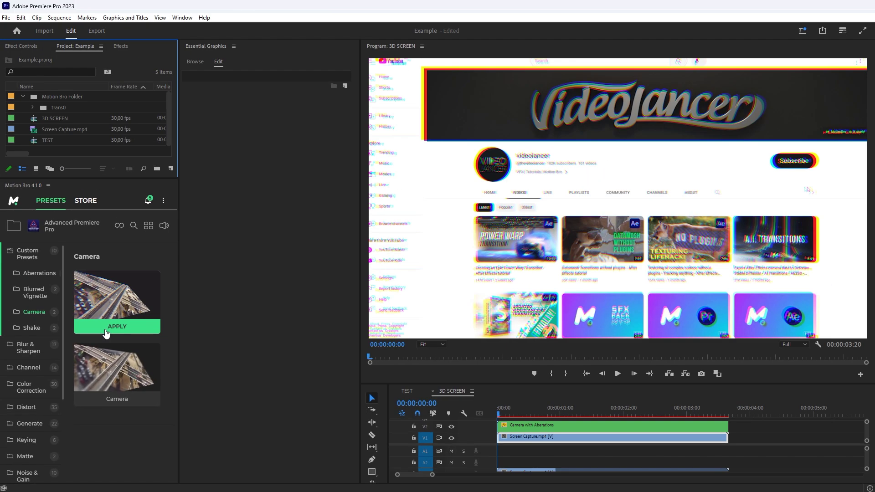
# In the camera preset's nested sequence, orbit the screen to about 28.2°, 42.7°, 8.3°.
pyautogui.doubleClick(552, 427)
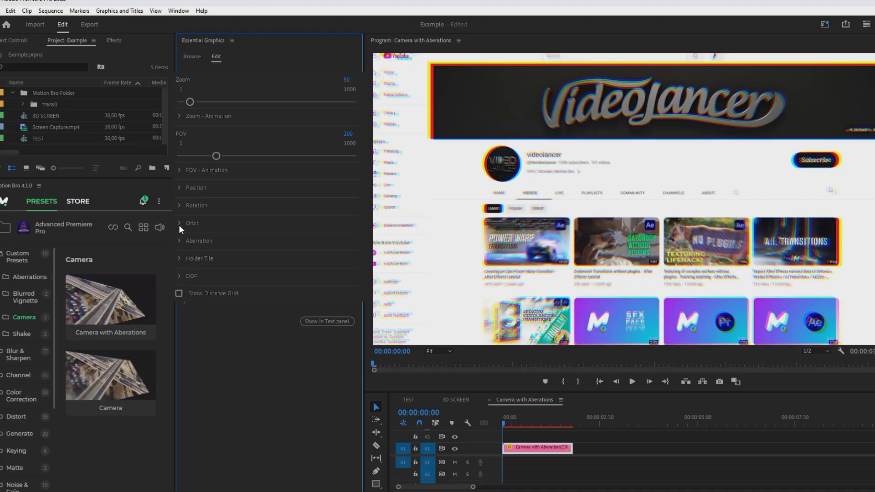
pyautogui.click(136, 262)
pyautogui.moveTo(313, 229); pyautogui.dragTo(322, 267)
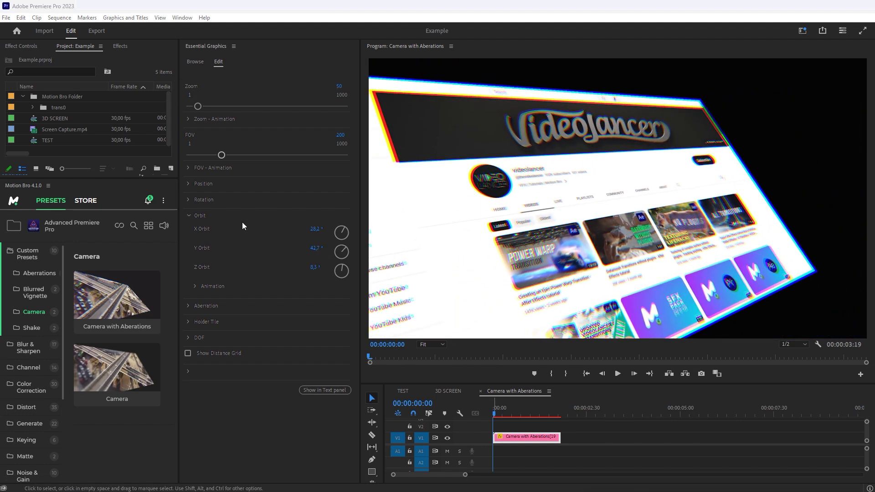
# Reposition the screen in depth and widen the field of view to 328, undoing the extra zoom.
pyautogui.click(189, 183)
pyautogui.moveTo(340, 211); pyautogui.dragTo(335, 211)
pyautogui.moveTo(339, 86); pyautogui.dragTo(349, 87)
pyautogui.moveTo(336, 197); pyautogui.dragTo(313, 187)
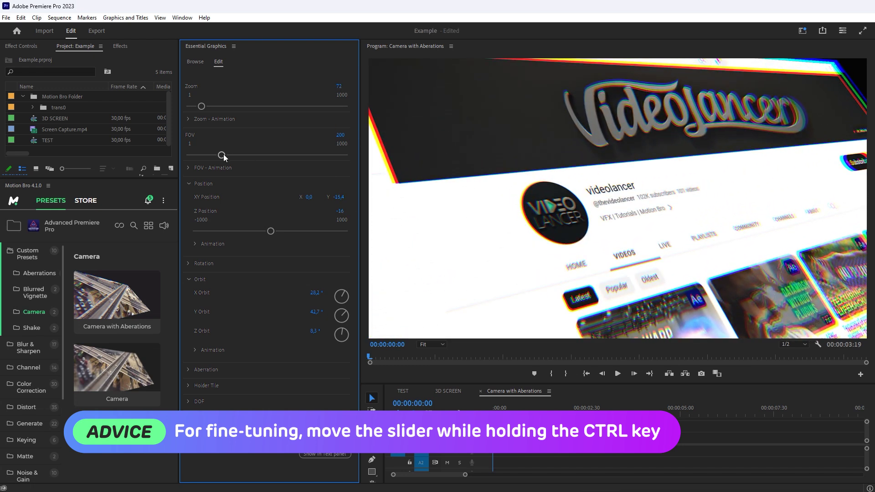
pyautogui.moveTo(223, 156); pyautogui.dragTo(240, 158)
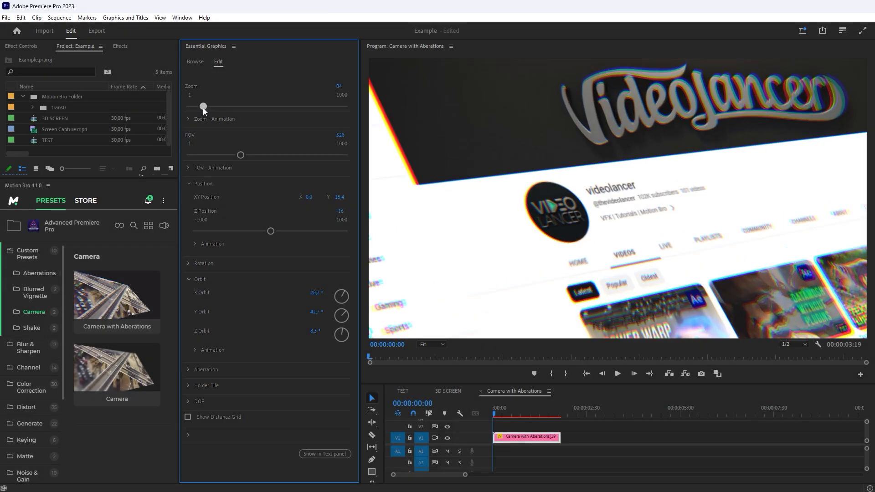
pyautogui.moveTo(204, 108); pyautogui.dragTo(204, 108)
pyautogui.hotkey('ctrl', 'z')
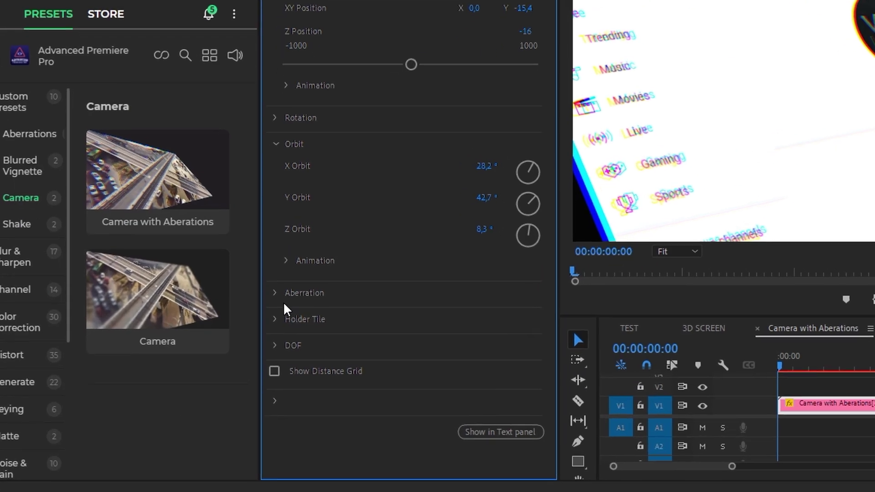
# Turn on Holder Tile Mirror Edges and widen the tiled holder slightly.
pyautogui.click(188, 386)
pyautogui.click(289, 448)
pyautogui.moveTo(525, 341); pyautogui.dragTo(533, 340)
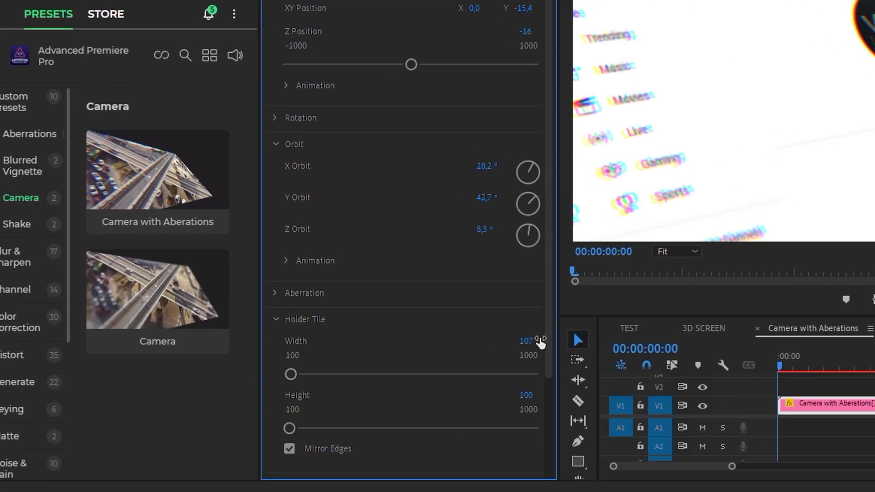
# Copy the wiggle(2,2) expression from the X rotation field.
pyautogui.click(279, 120)
pyautogui.scroll(-4, 353, 237)
pyautogui.click(364, 277)
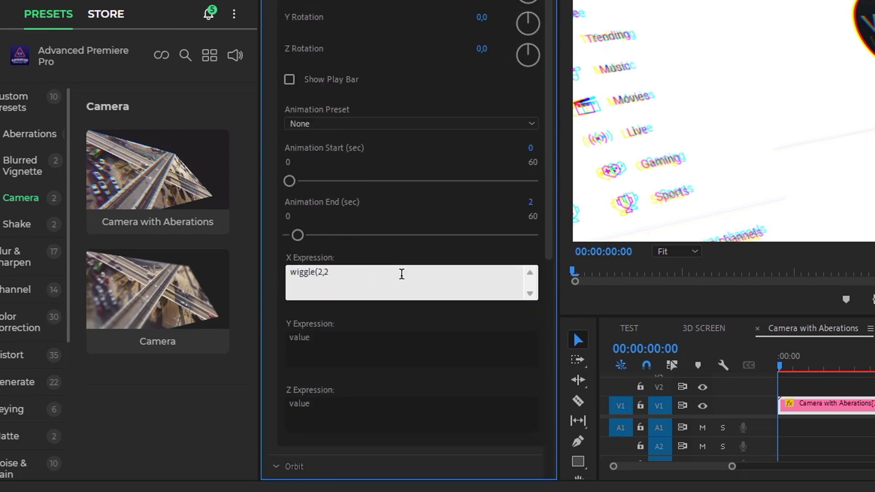
pyautogui.moveTo(402, 274); pyautogui.dragTo(265, 283)
pyautogui.hotkey('ctrl', 'c')
# Paste wiggle(2,2) into the Y and Z rotation expressions, then expand Position Animation.
pyautogui.click(303, 338)
pyautogui.hotkey('ctrl', 'v')
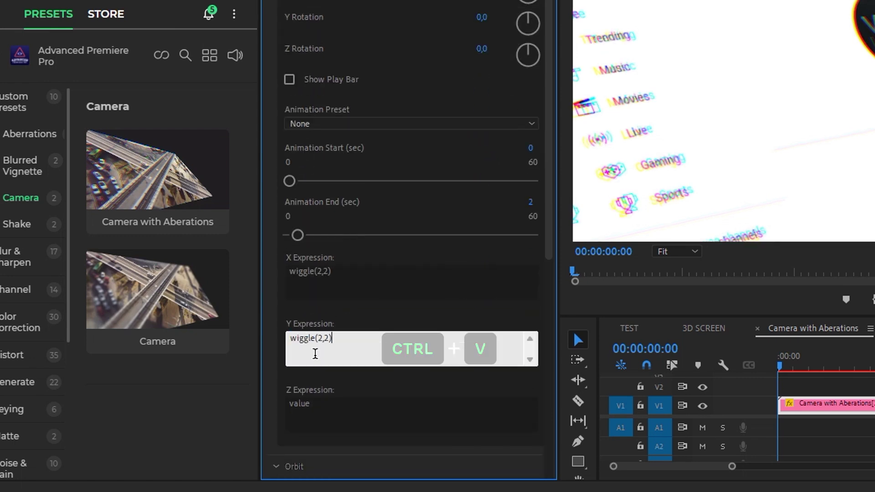
pyautogui.click(334, 403)
pyautogui.hotkey('ctrl', 'v')
pyautogui.click(186, 100)
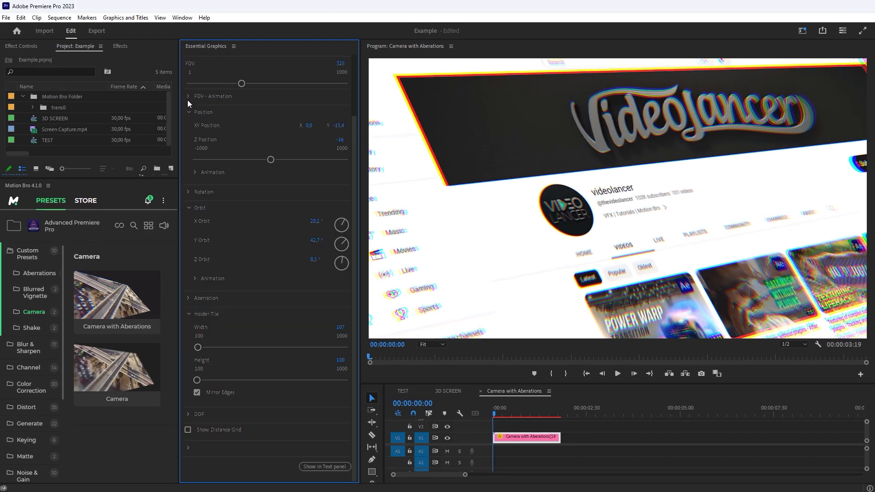
pyautogui.click(194, 172)
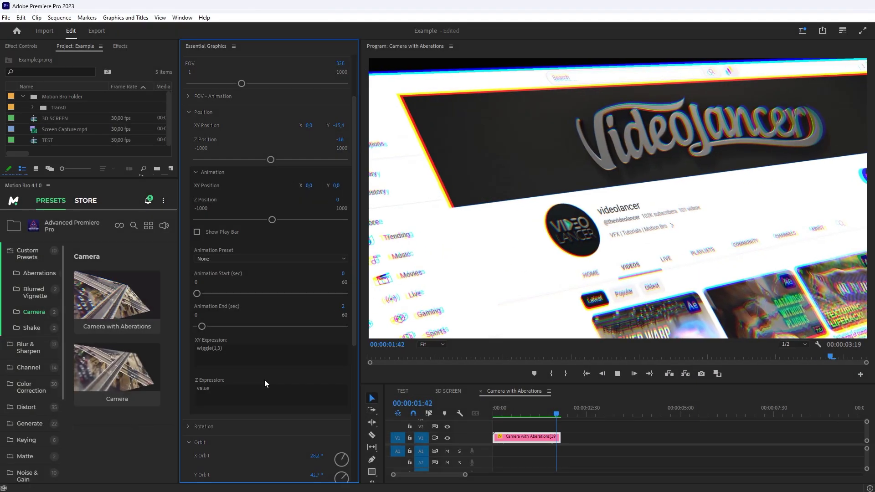
# Give the orbit animation Easy Ease with end orbit X 11,3° and Y -41,1°.
pyautogui.moveTo(494, 413); pyautogui.dragTo(551, 416)
pyautogui.moveTo(352, 261); pyautogui.dragTo(349, 385)
pyautogui.click(196, 299)
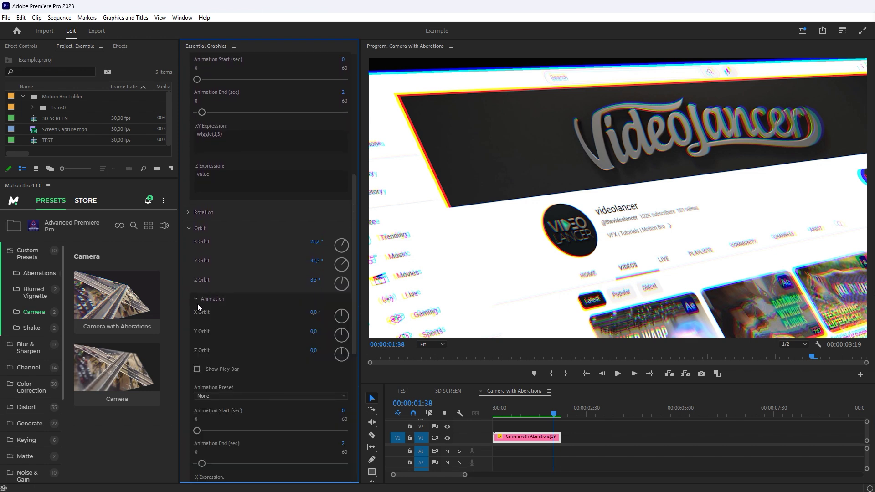
pyautogui.click(230, 396)
pyautogui.click(233, 449)
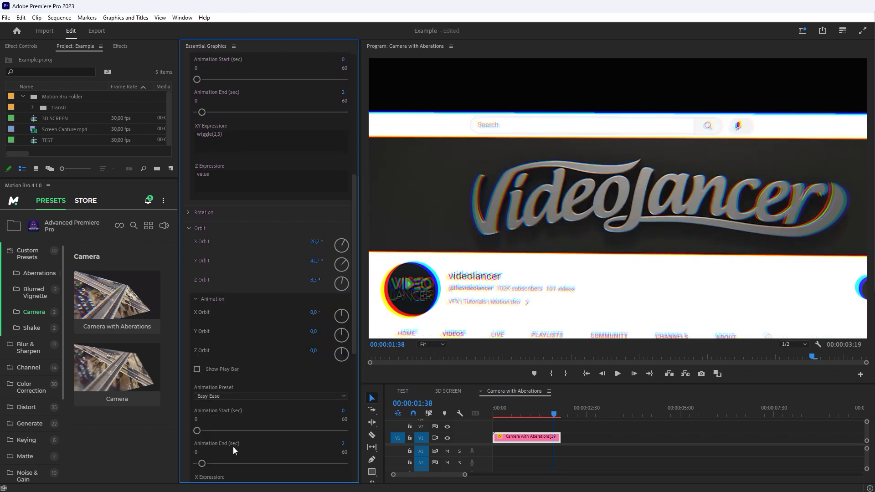
pyautogui.click(321, 260)
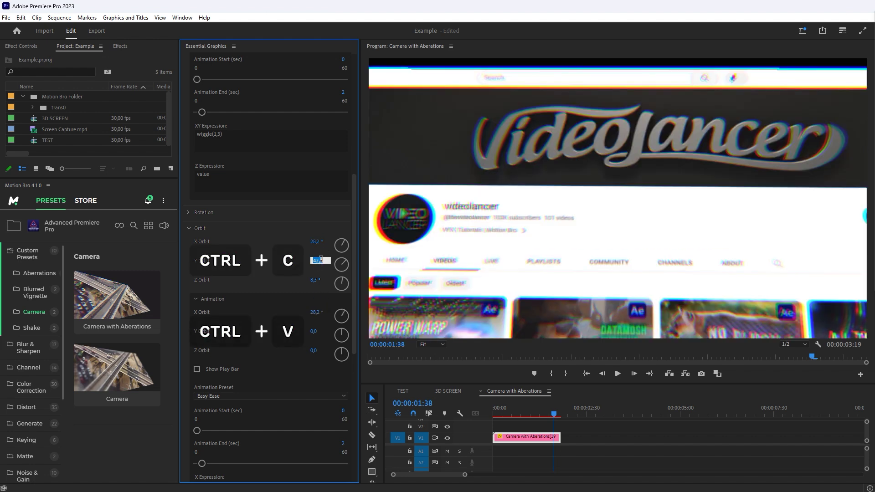
pyautogui.click(320, 279)
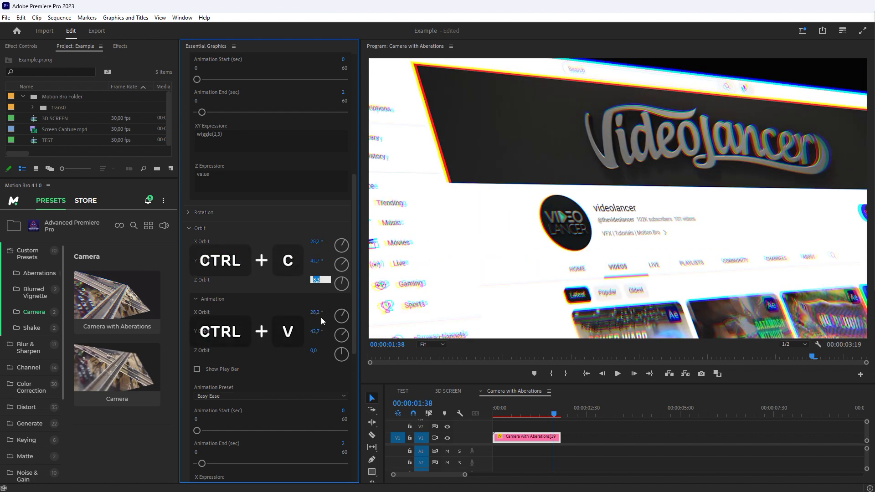
pyautogui.moveTo(315, 312); pyautogui.dragTo(274, 331)
pyautogui.moveTo(315, 350); pyautogui.dragTo(305, 351)
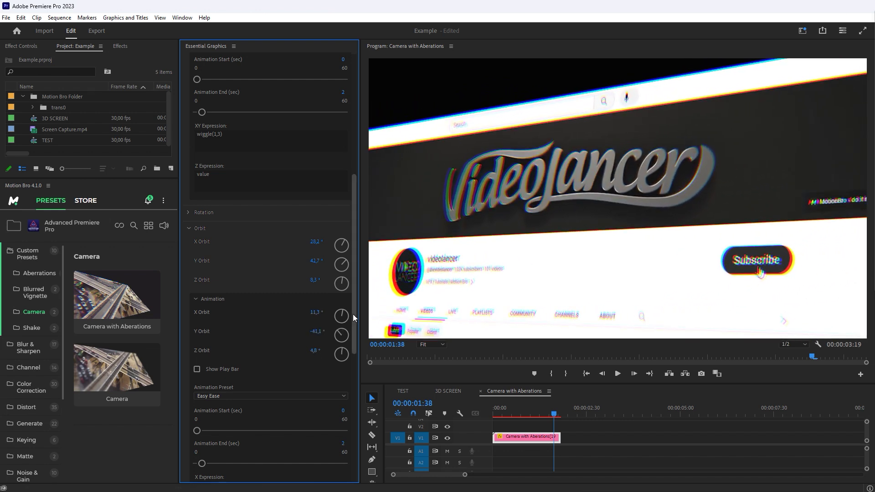
# Give the position animation Easy Ease, ending at Y -8.5 and Z -34.
pyautogui.moveTo(354, 317); pyautogui.dragTo(351, 181)
pyautogui.click(294, 328)
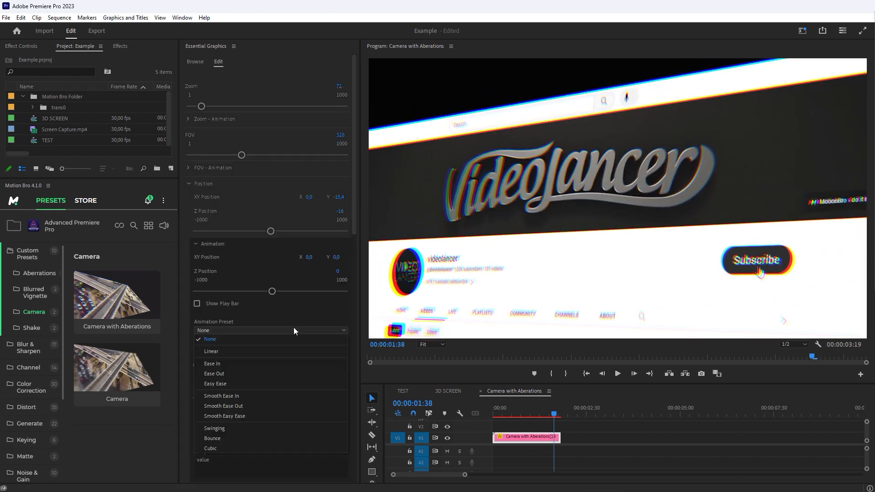
pyautogui.click(279, 380)
pyautogui.click(341, 197)
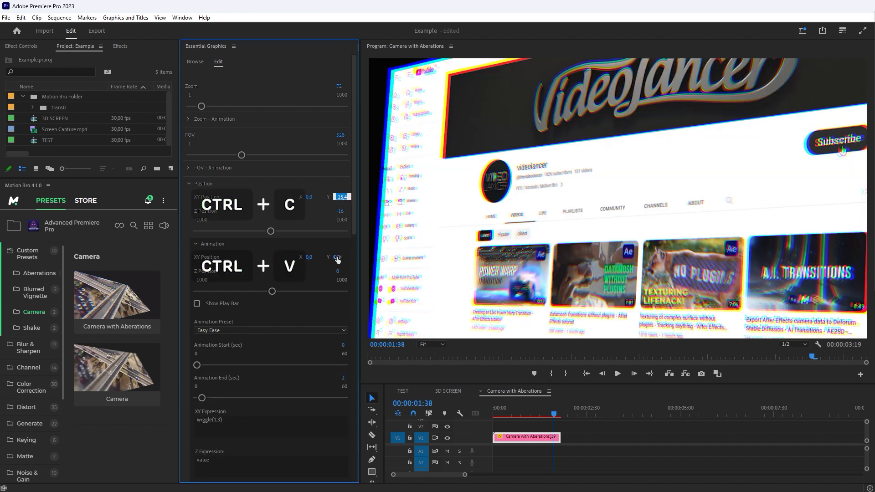
pyautogui.click(349, 208)
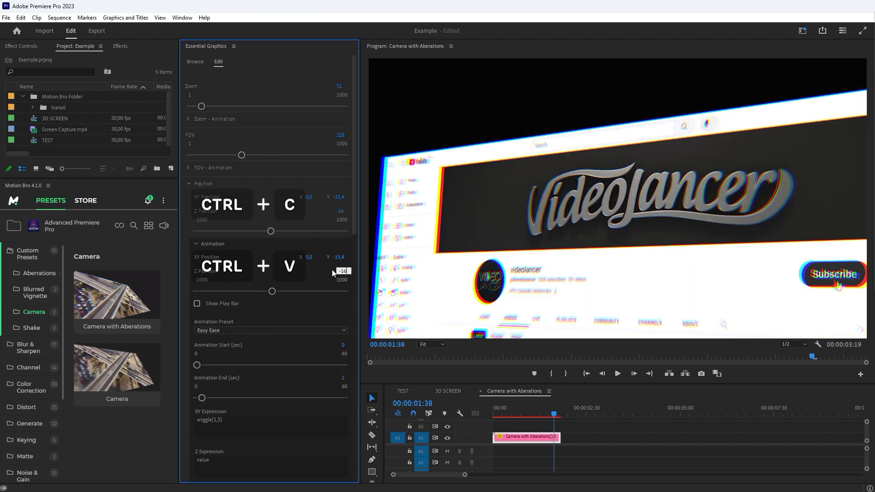
pyautogui.press('Return')
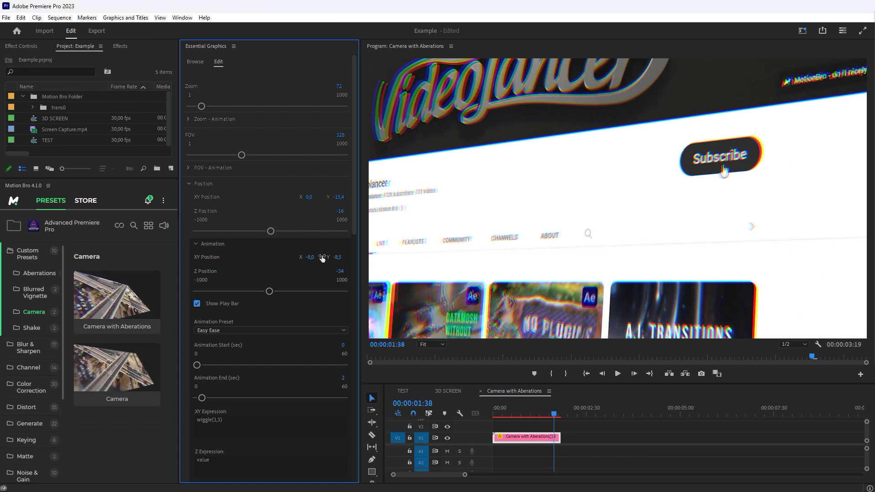
# Show the play bars and set Animation Start to 1 for both Orbit and Position.
pyautogui.moveTo(354, 221); pyautogui.dragTo(340, 404)
pyautogui.moveTo(554, 415); pyautogui.dragTo(524, 416)
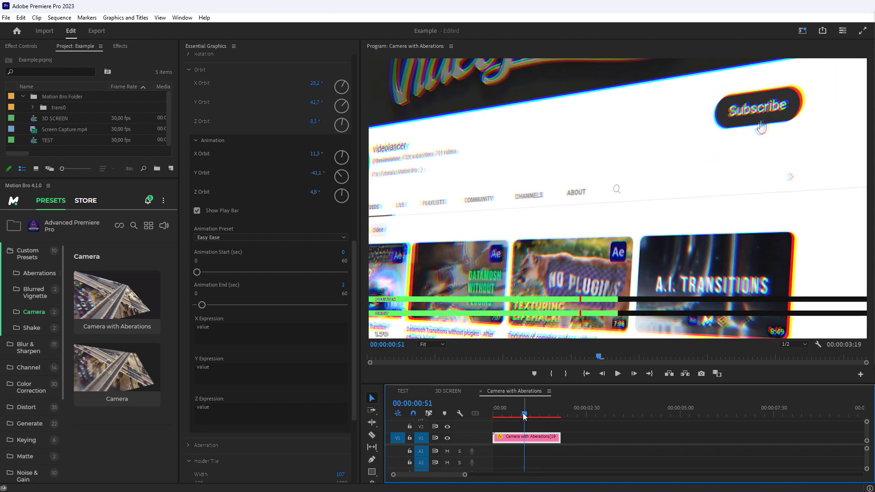
pyautogui.click(204, 308)
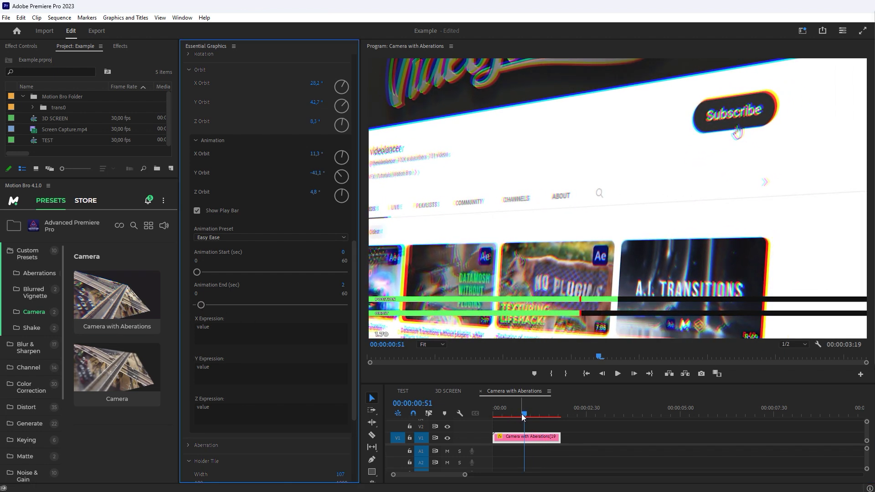
pyautogui.moveTo(524, 417); pyautogui.dragTo(516, 414)
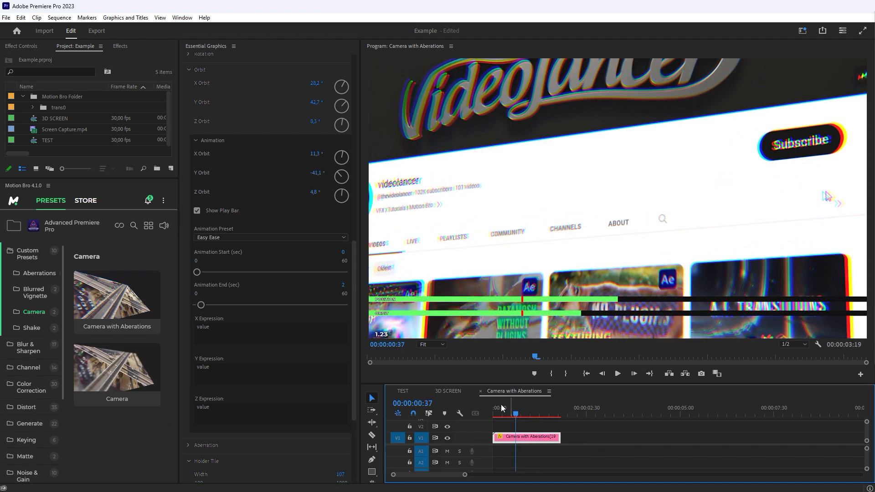
pyautogui.moveTo(198, 273); pyautogui.dragTo(200, 273)
pyautogui.moveTo(354, 320); pyautogui.dragTo(342, 177)
pyautogui.click(198, 259)
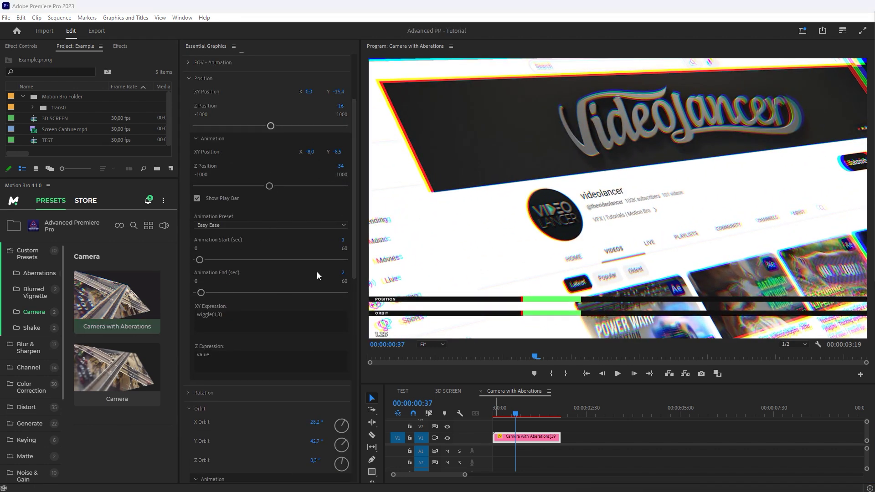
# Turn on depth of field with focus distance 32, aperture 43 and blur level 708.
pyautogui.moveTo(354, 262); pyautogui.dragTo(340, 448)
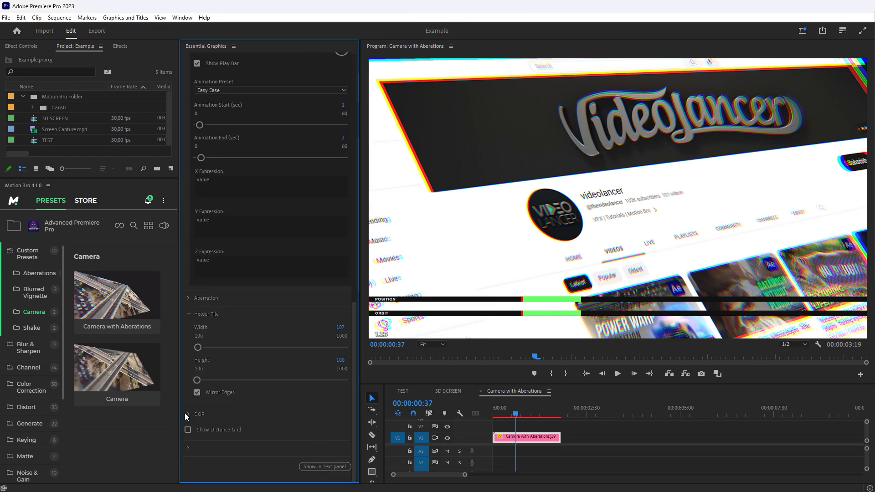
pyautogui.scroll(-5, 347, 453)
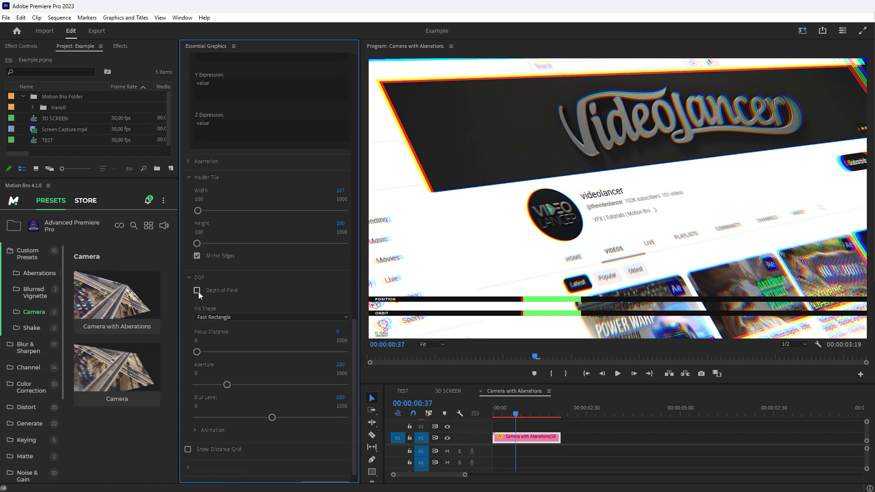
pyautogui.click(197, 291)
pyautogui.moveTo(198, 351); pyautogui.dragTo(201, 351)
pyautogui.moveTo(227, 385); pyautogui.dragTo(205, 388)
pyautogui.moveTo(272, 418); pyautogui.dragTo(301, 417)
# Give the depth of field animation Easy Ease, a play bar, and a 1-second start.
pyautogui.click(196, 430)
pyautogui.scroll(-6, 247, 440)
pyautogui.click(234, 407)
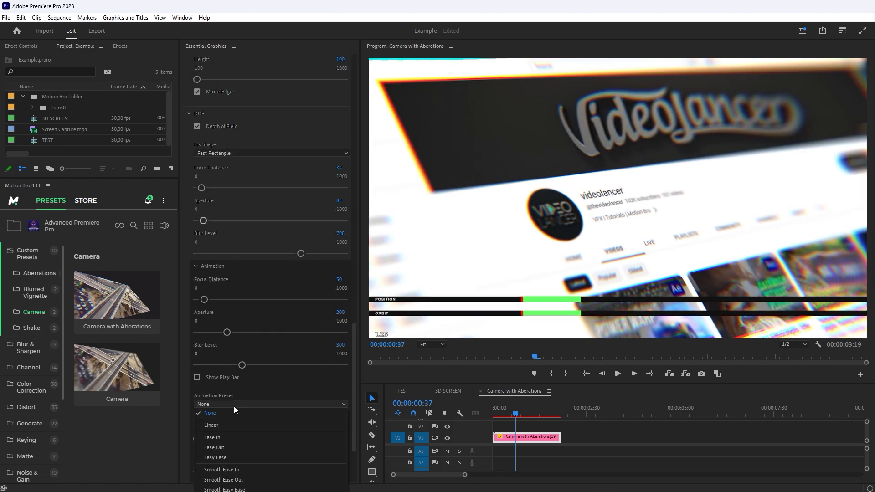
pyautogui.click(234, 457)
pyautogui.click(197, 378)
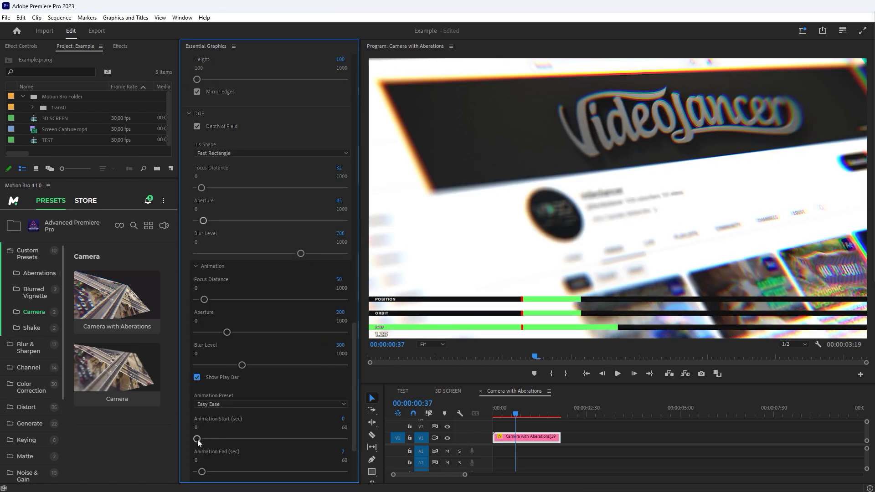
pyautogui.moveTo(199, 440); pyautogui.dragTo(200, 439)
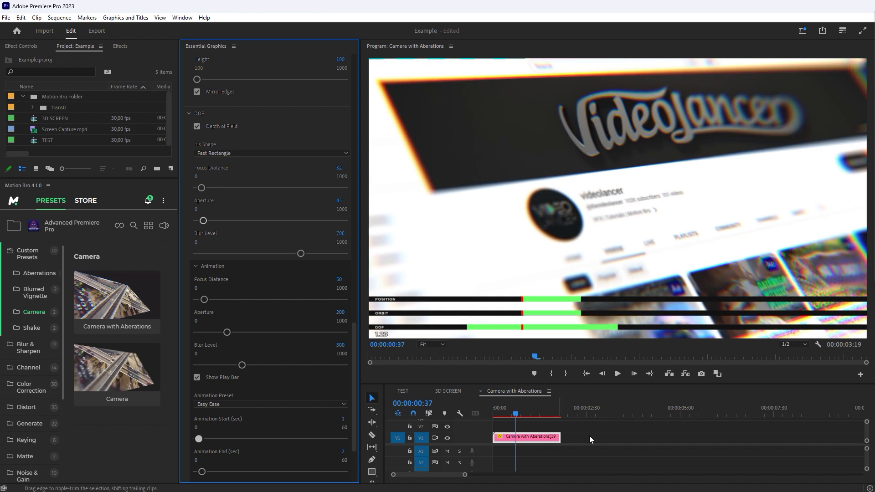
# Set the depth of field end values to focus 12, aperture 53 and higher blur.
pyautogui.click(529, 414)
pyautogui.moveTo(204, 300); pyautogui.dragTo(198, 300)
pyautogui.moveTo(227, 332); pyautogui.dragTo(204, 333)
pyautogui.moveTo(243, 368); pyautogui.dragTo(262, 367)
# Ease the aberration animation with its play bar and centre shown, ending at centre X 77,0.
pyautogui.scroll(5, 346, 354)
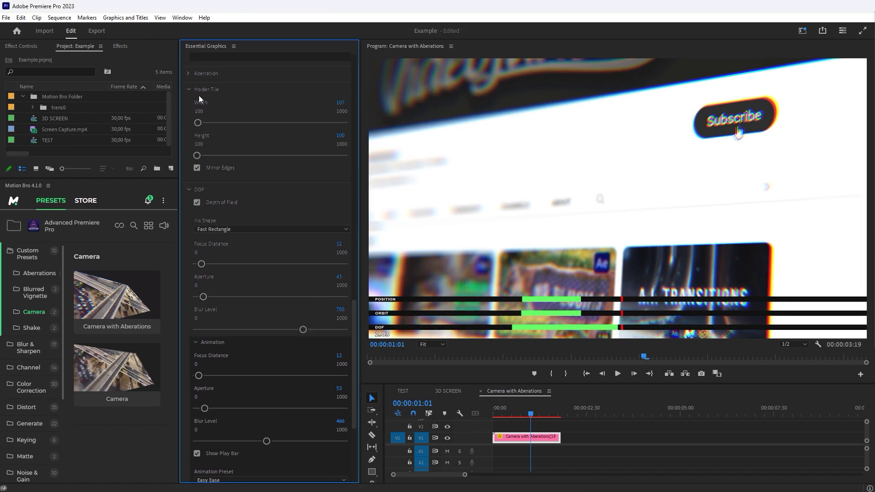
pyautogui.click(195, 185)
pyautogui.click(197, 197)
pyautogui.click(222, 237)
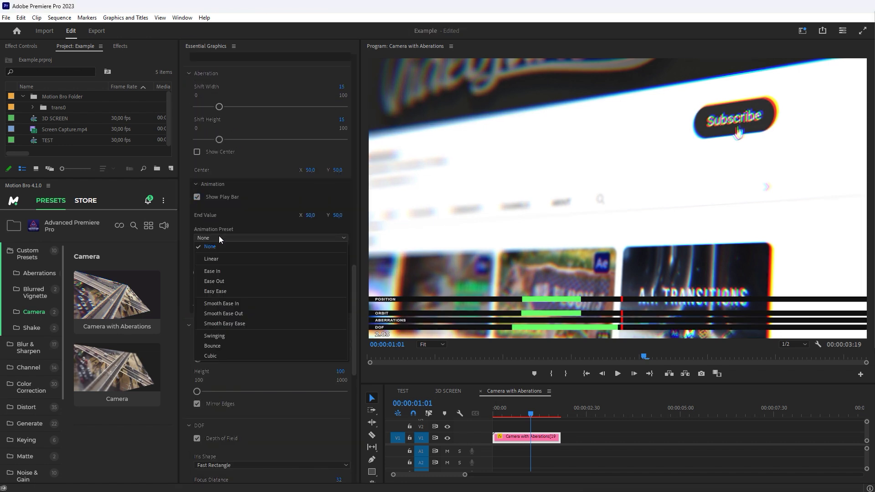
pyautogui.click(223, 253)
pyautogui.click(196, 151)
pyautogui.moveTo(310, 215); pyautogui.dragTo(342, 218)
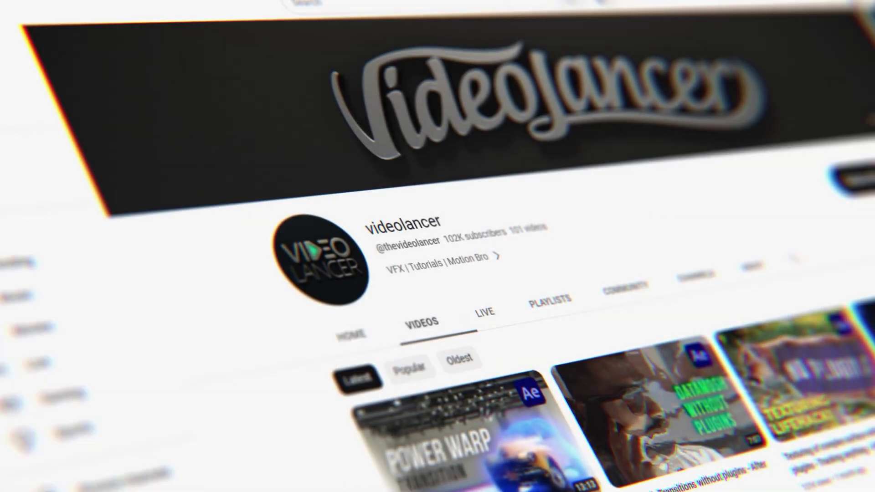